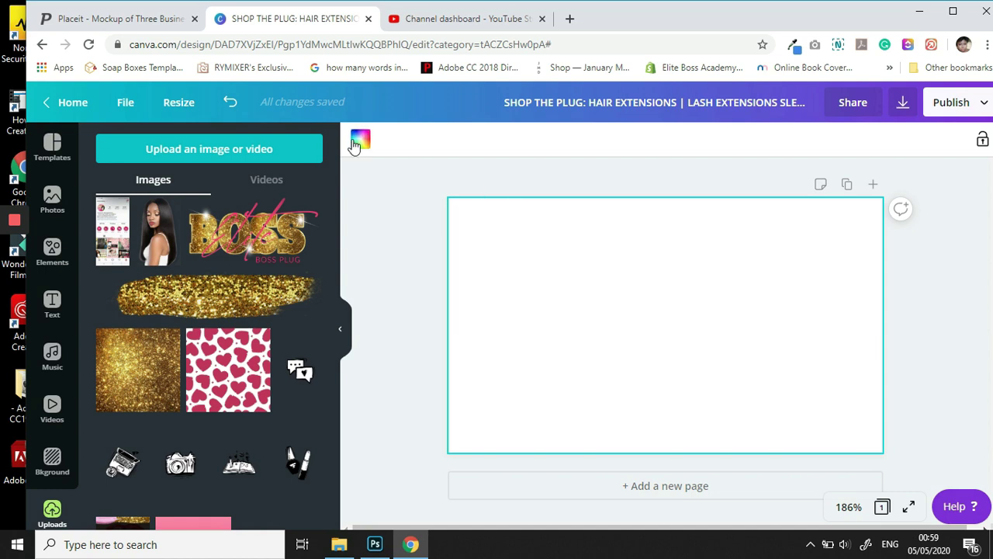
# - Set the front page background to black
pyautogui.click(354, 146)
pyautogui.scroll(-2, 235, 337)
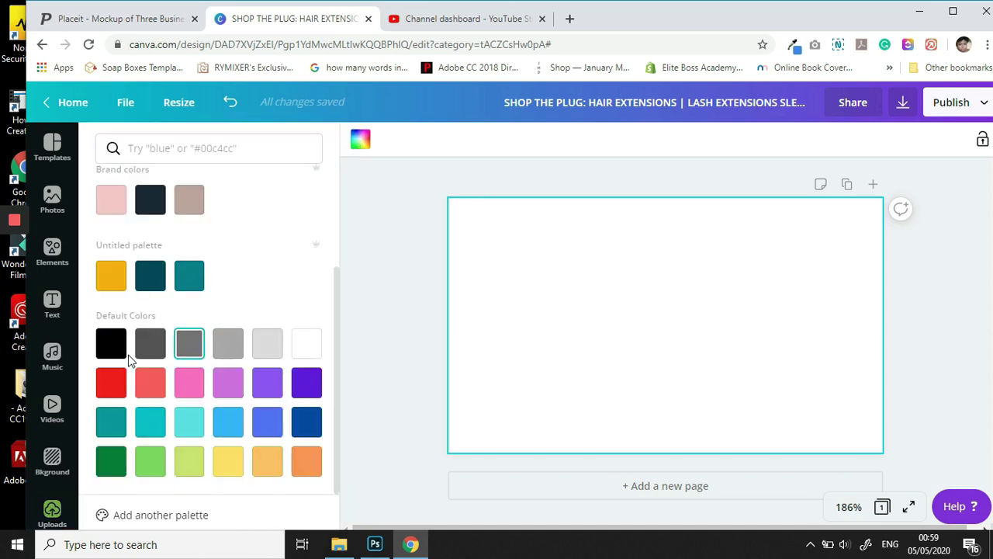
pyautogui.click(111, 353)
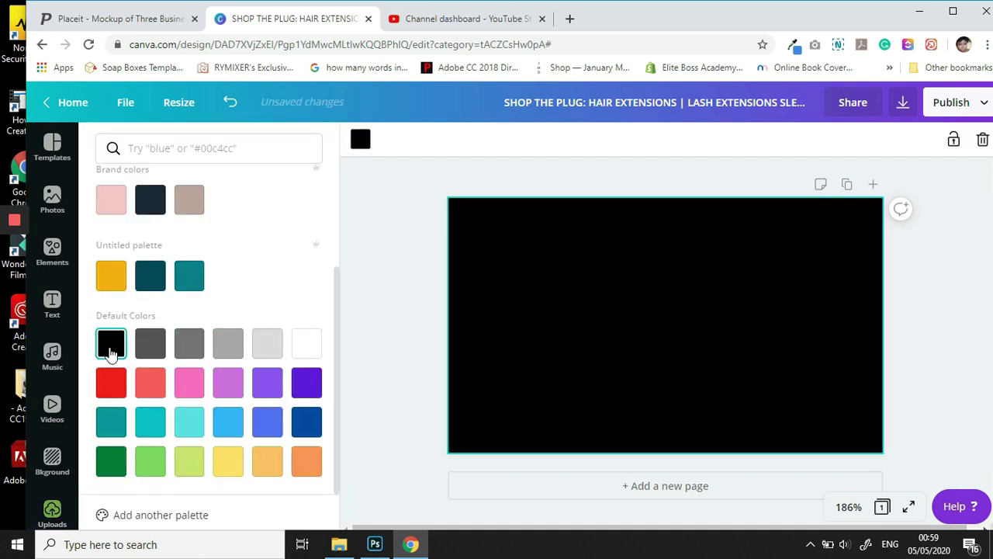
# - Add two gold glitter images and stretch them into full-width strips along the top and bottom edges
pyautogui.click(381, 232)
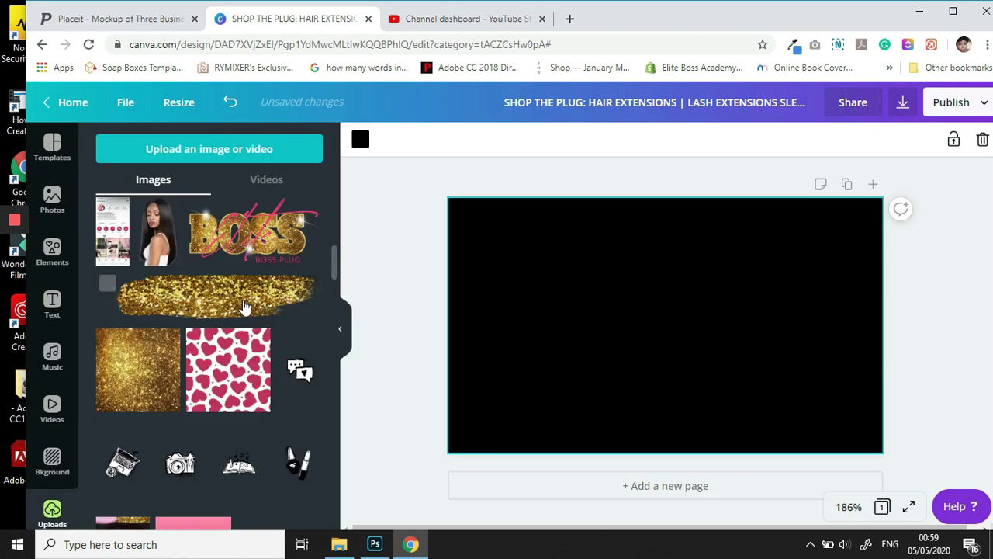
pyautogui.click(142, 386)
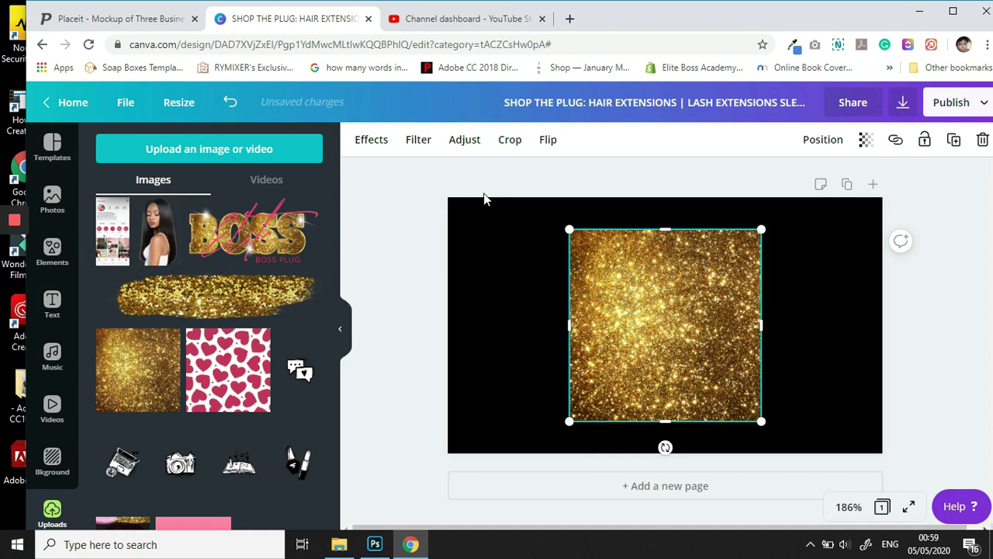
pyautogui.moveTo(483, 199); pyautogui.dragTo(537, 158)
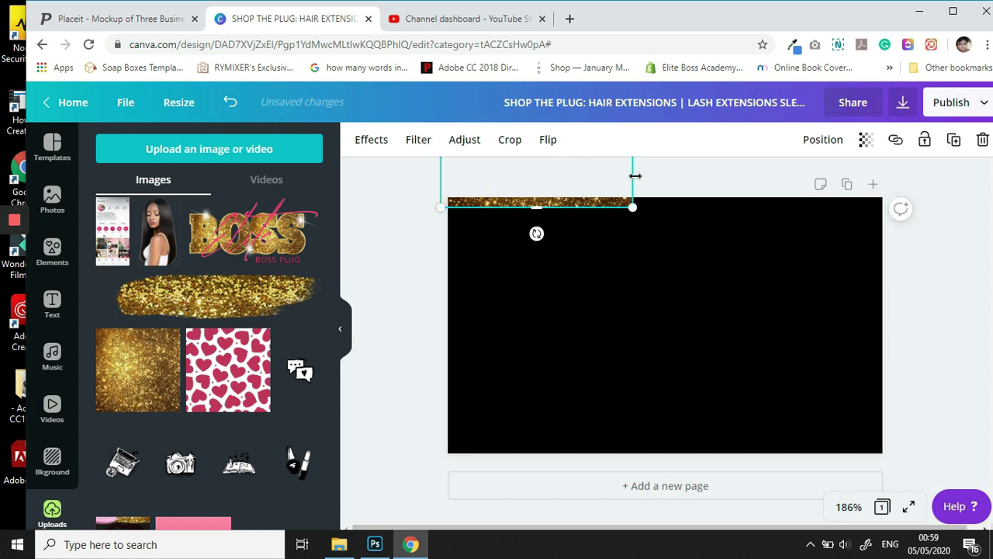
pyautogui.moveTo(636, 176); pyautogui.dragTo(892, 181)
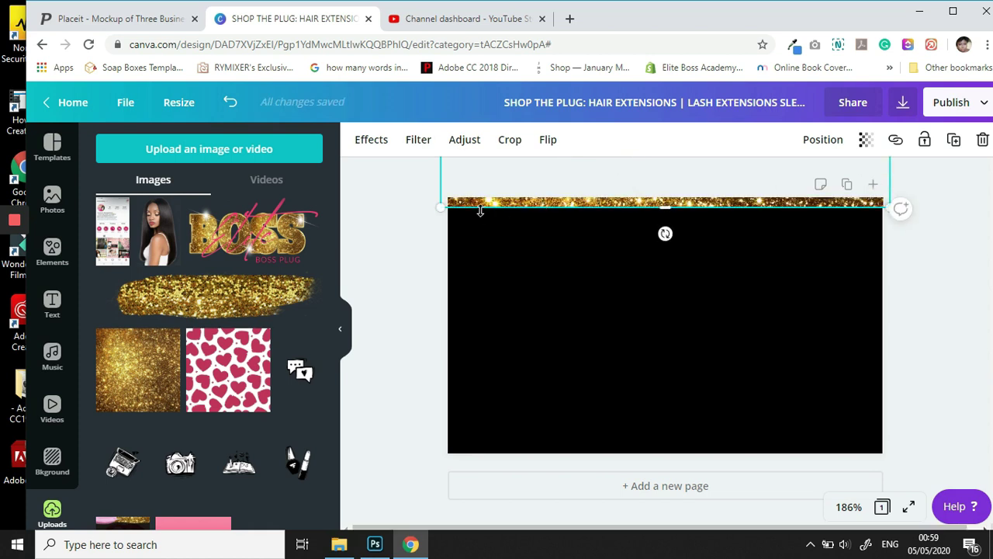
pyautogui.click(148, 379)
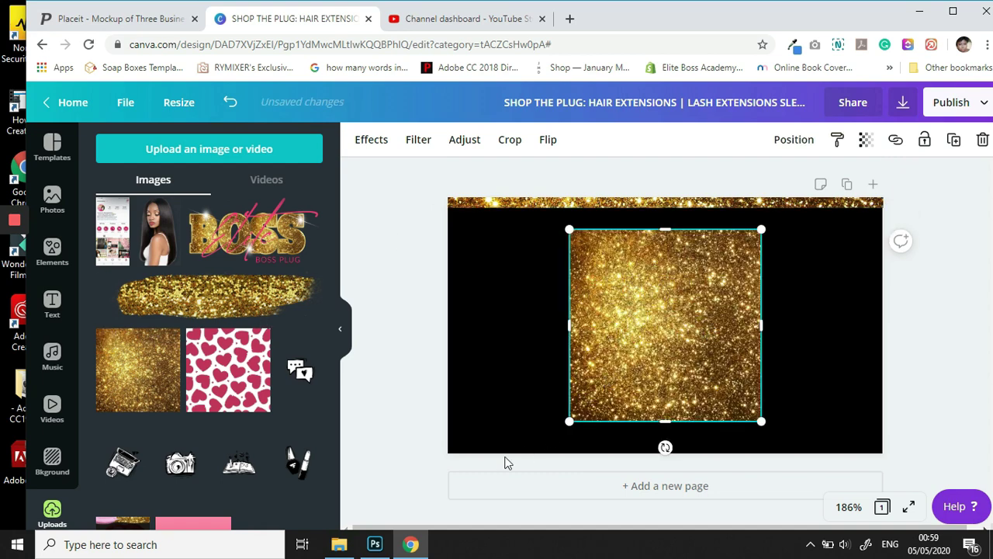
pyautogui.moveTo(487, 470); pyautogui.dragTo(538, 506)
pyautogui.moveTo(858, 444); pyautogui.dragTo(916, 447)
# - Add the gold BOSS logo and centre it on the page
pyautogui.click(714, 335)
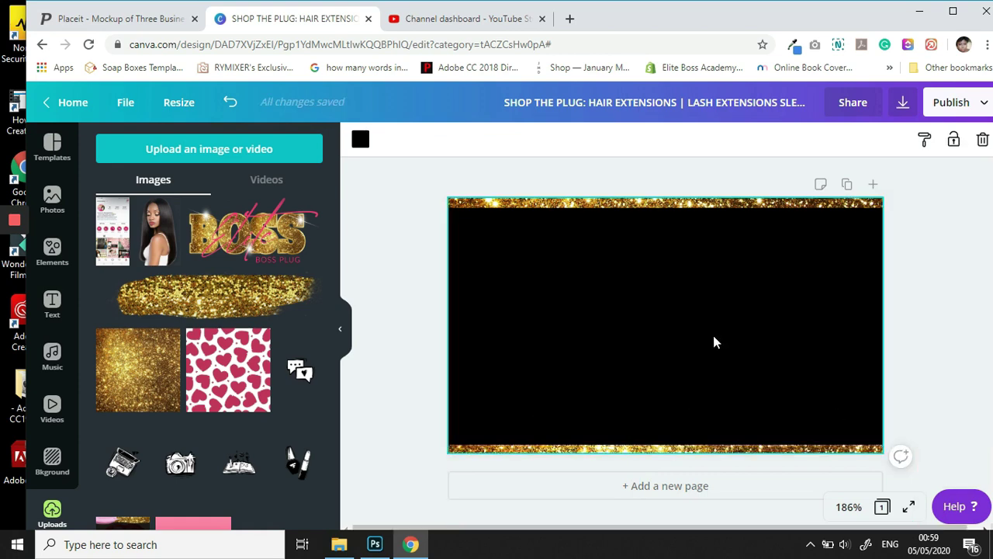
pyautogui.click(284, 256)
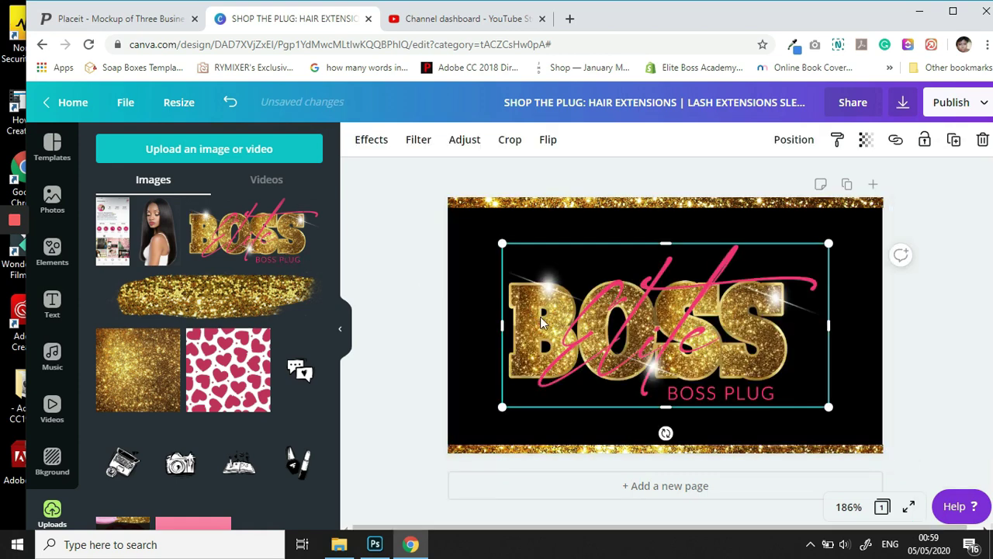
pyautogui.moveTo(555, 334); pyautogui.dragTo(573, 334)
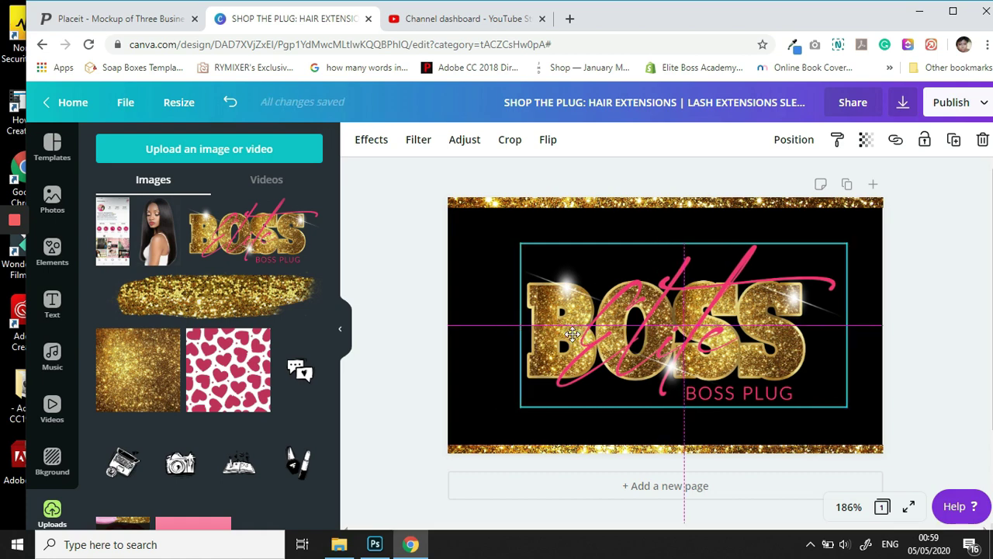
# - Add the dark geometric gold-line marble image and enlarge it to cover the whole front
pyautogui.click(471, 298)
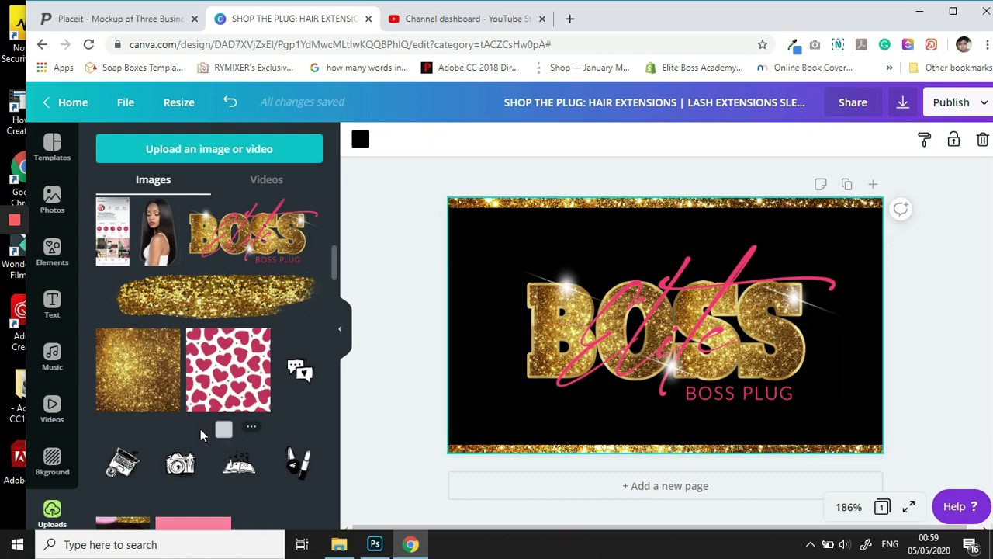
pyautogui.scroll(-15, 186, 411)
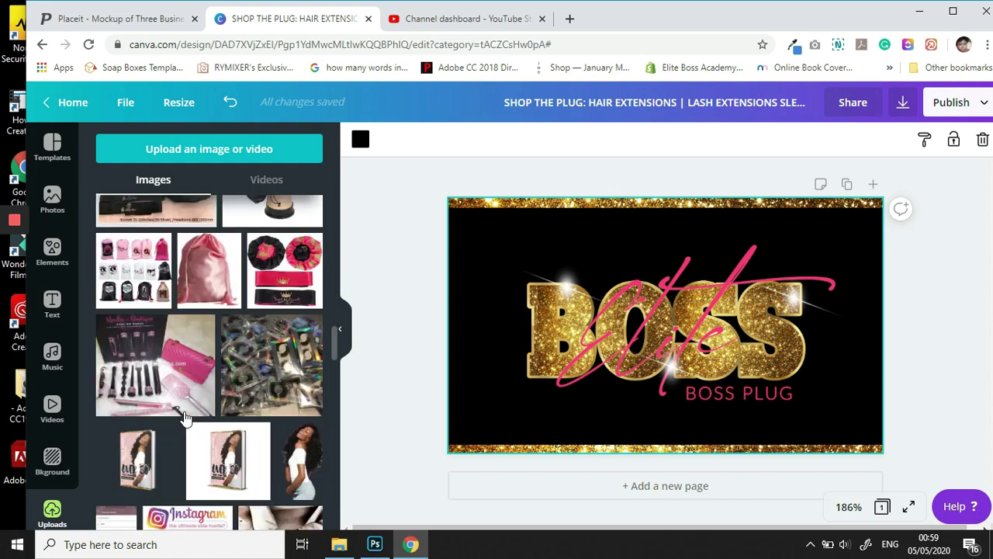
pyautogui.scroll(-15, 186, 418)
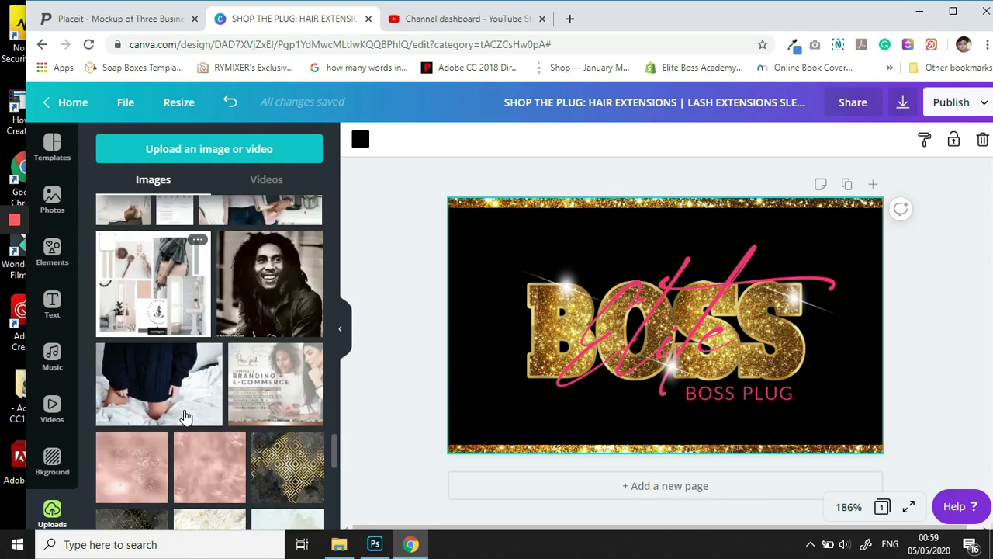
pyautogui.scroll(-2, 186, 417)
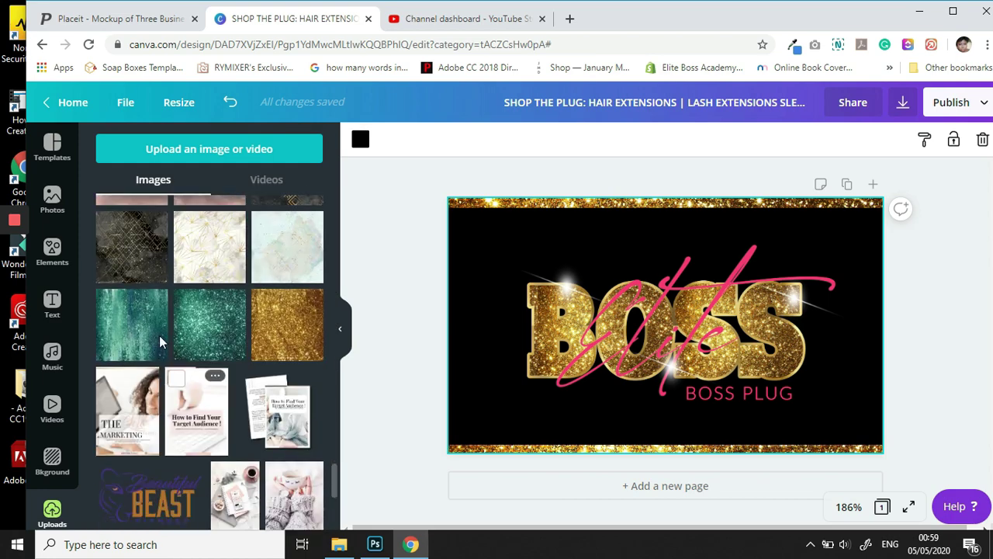
pyautogui.click(127, 256)
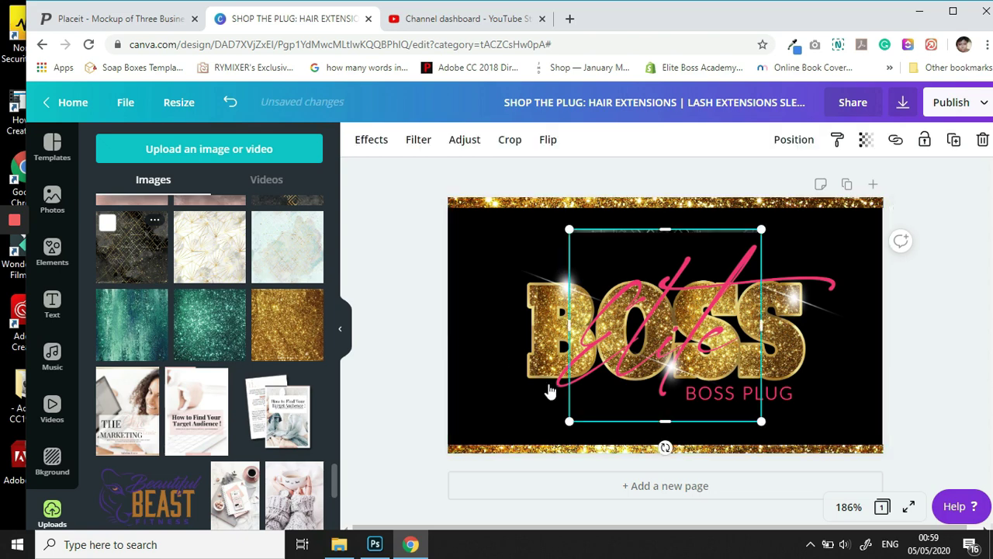
pyautogui.moveTo(569, 325); pyautogui.dragTo(434, 323)
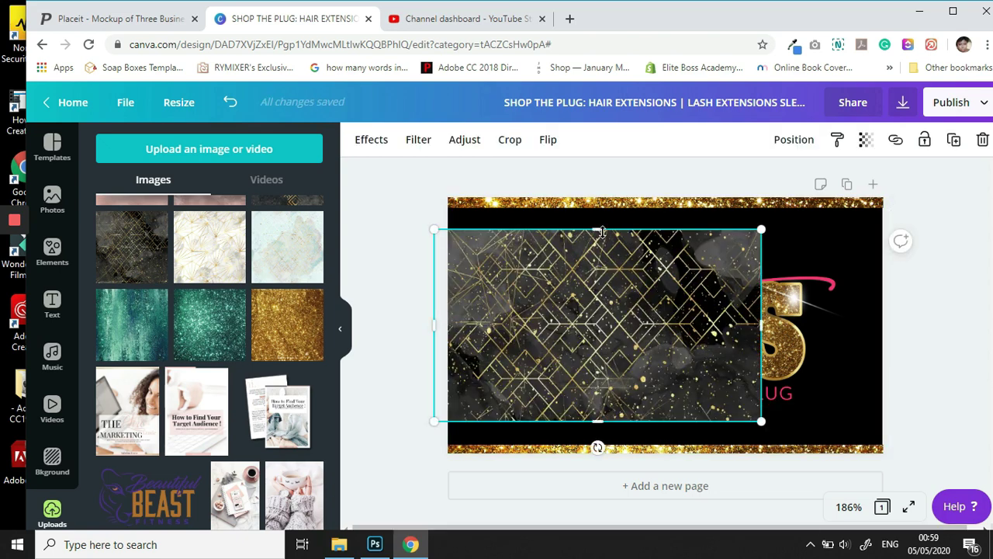
pyautogui.moveTo(603, 228); pyautogui.dragTo(598, 194)
pyautogui.moveTo(760, 421); pyautogui.dragTo(933, 463)
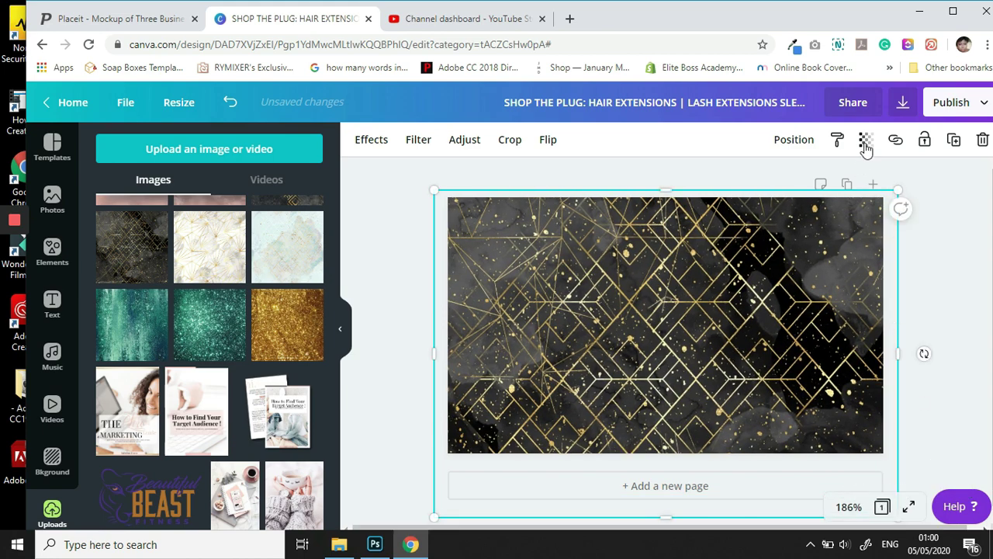
# - Set the pattern image's transparency to 7 so the logo shows through
pyautogui.click(864, 141)
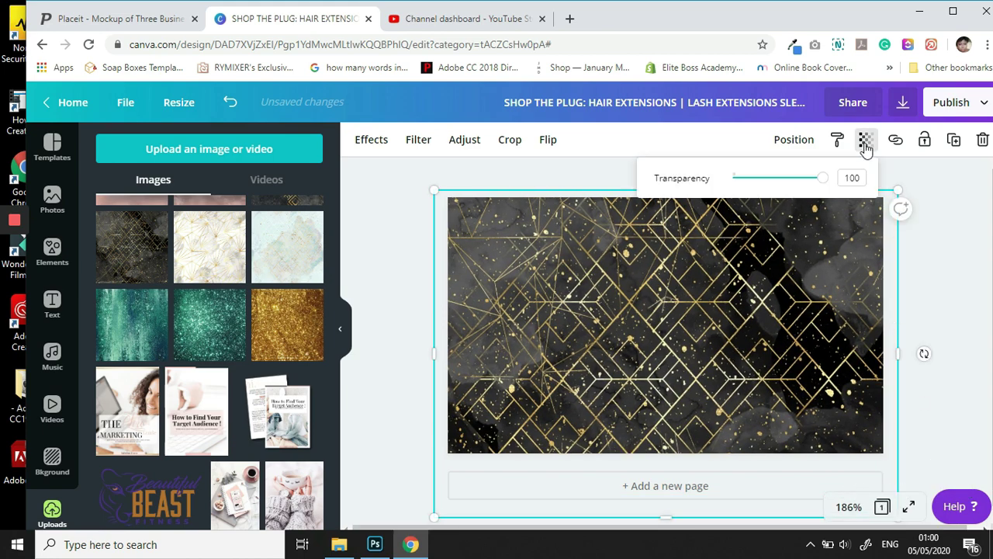
pyautogui.click(743, 180)
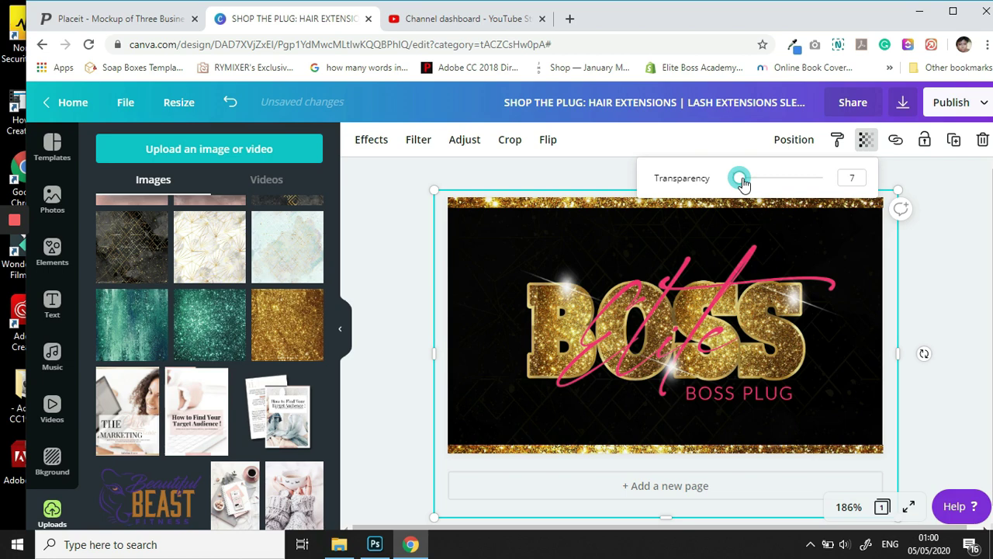
pyautogui.click(391, 275)
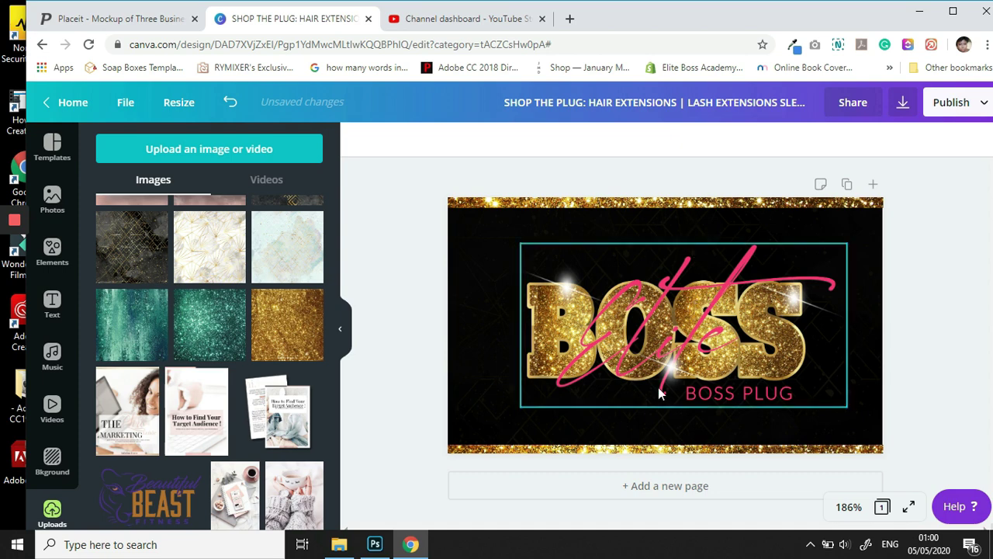
# - Add a second page and give it a custom bright pink #ff135a background
pyautogui.click(654, 496)
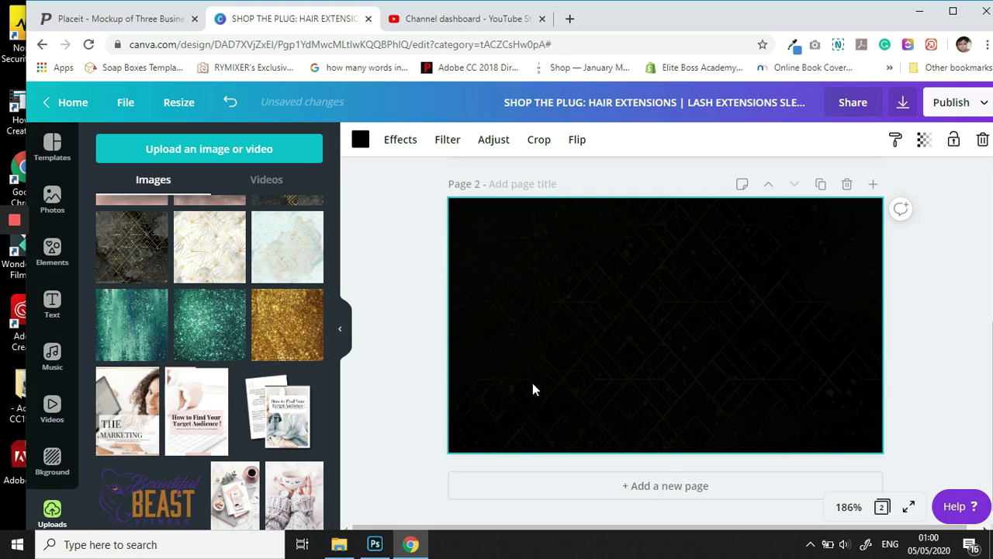
pyautogui.click(360, 140)
pyautogui.click(118, 219)
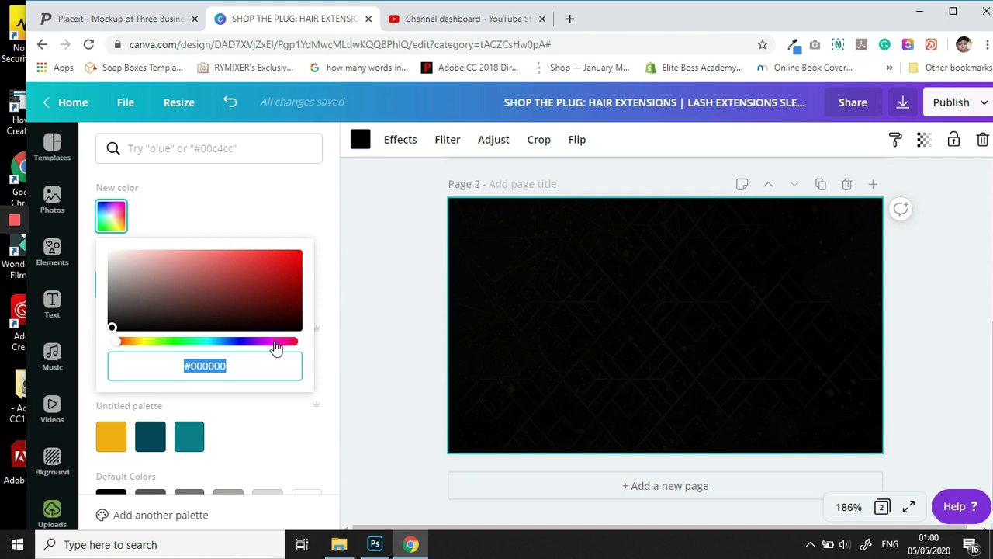
pyautogui.click(283, 343)
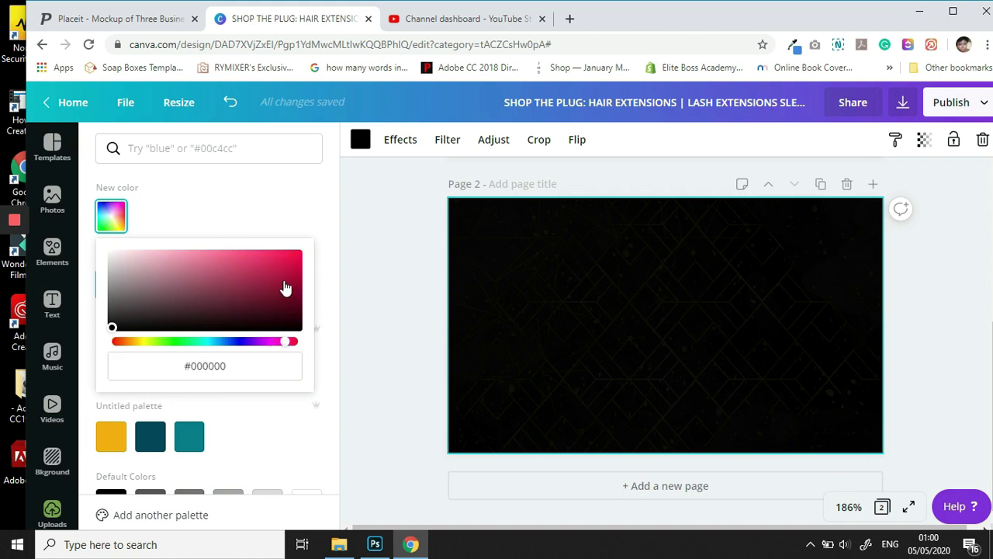
pyautogui.click(287, 253)
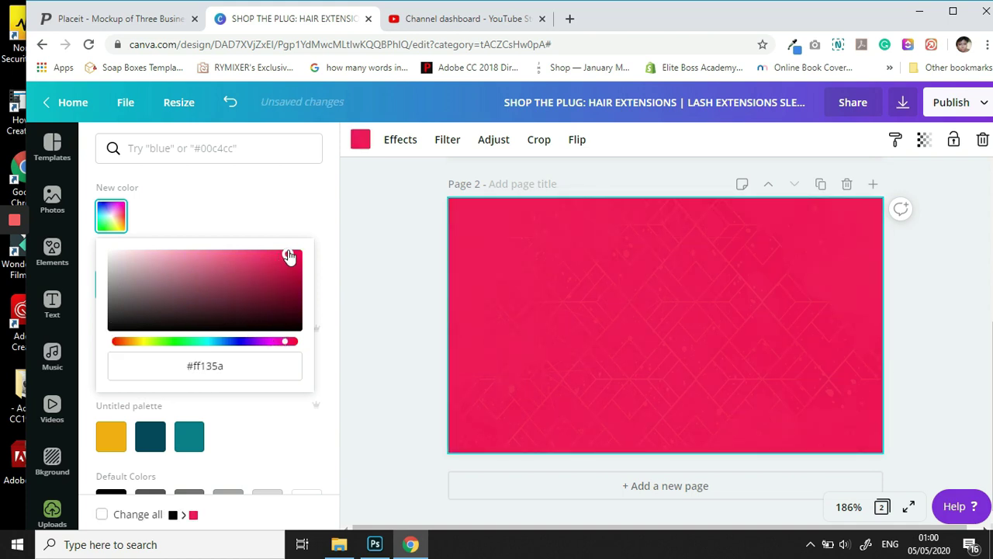
pyautogui.click(328, 229)
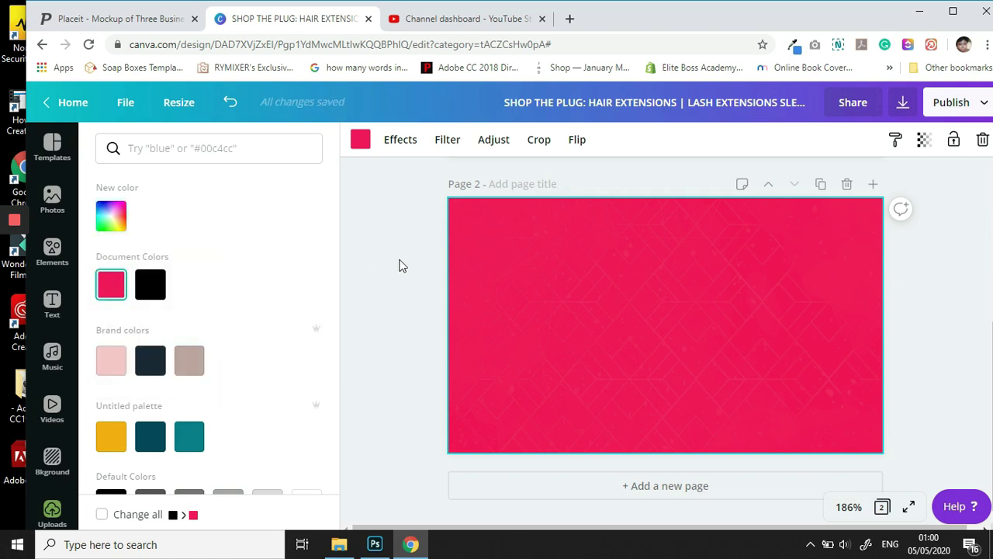
pyautogui.scroll(-1, 279, 364)
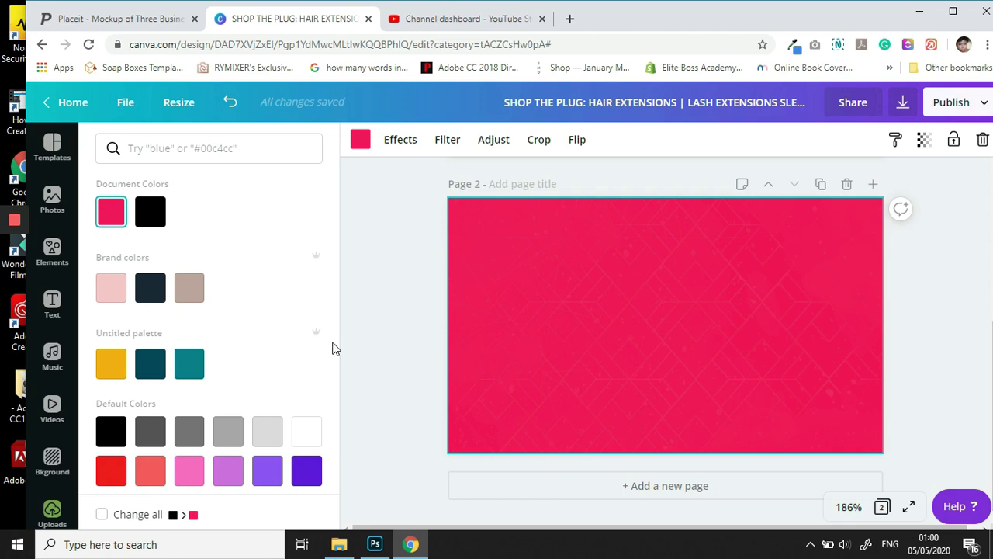
# - Place the long-haired model photo on the left of the pink page, enlarged to full page height
pyautogui.click(52, 510)
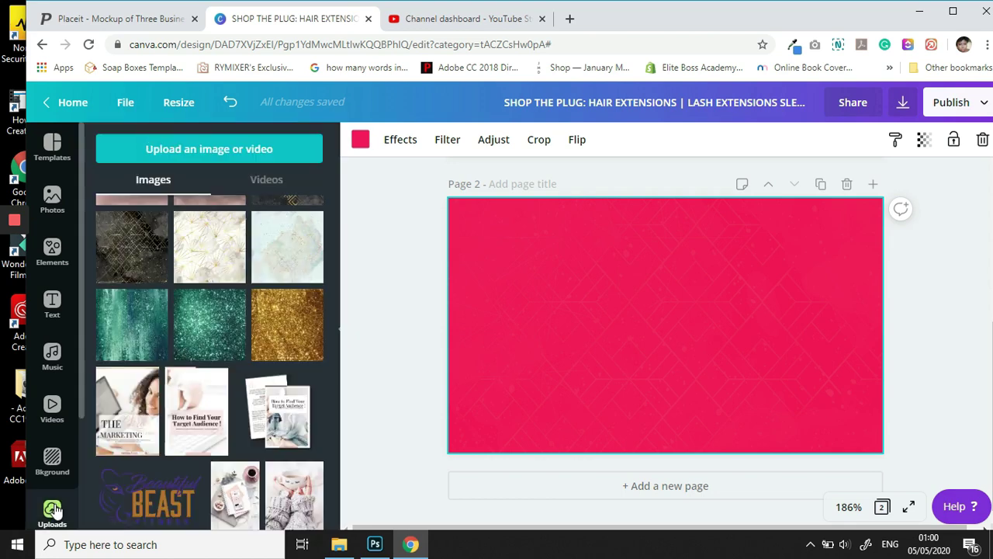
pyautogui.scroll(-10, 178, 344)
pyautogui.scroll(15, 180, 346)
pyautogui.scroll(15, 179, 346)
pyautogui.scroll(3, 179, 346)
pyautogui.click(172, 357)
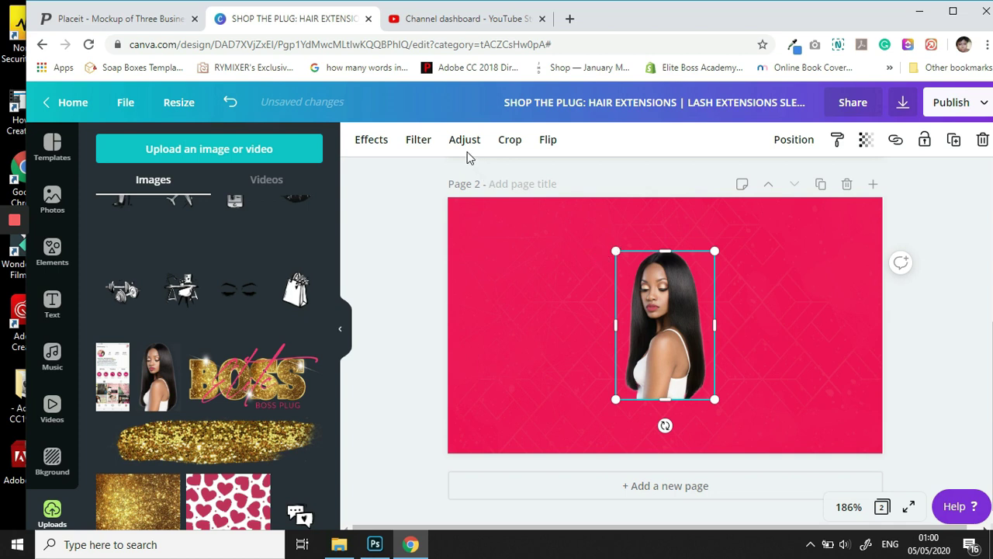
pyautogui.moveTo(615, 251); pyautogui.dragTo(466, 152)
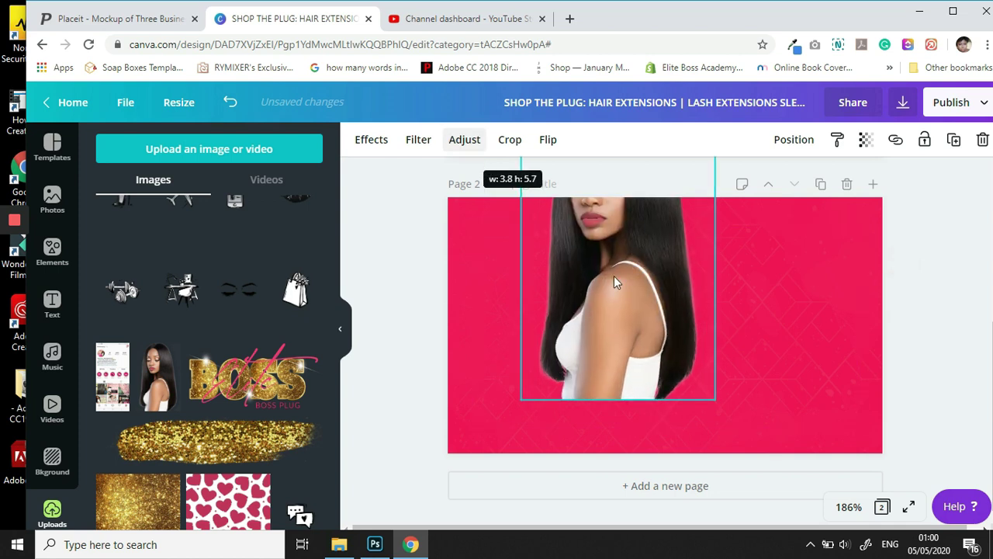
pyautogui.moveTo(545, 363); pyautogui.dragTo(567, 326)
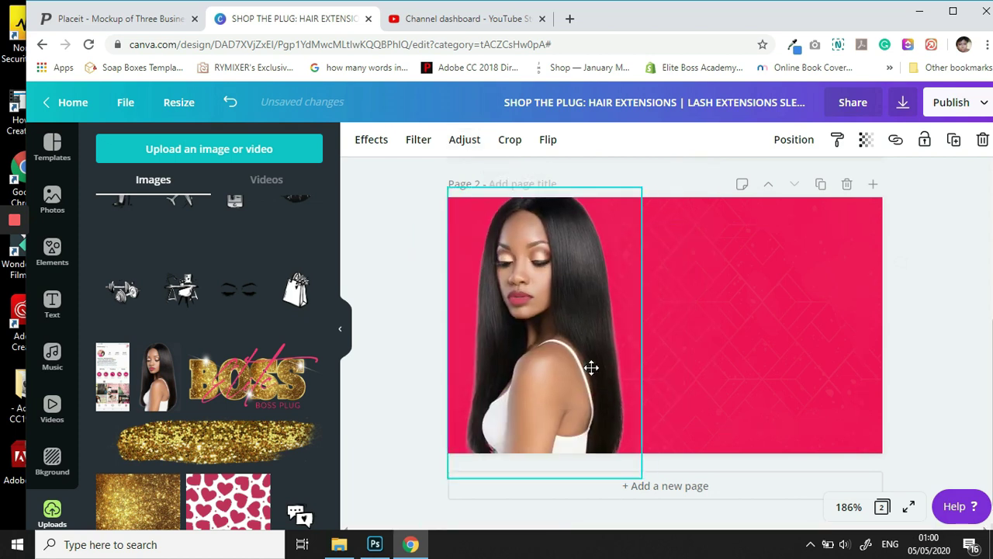
pyautogui.moveTo(638, 479); pyautogui.dragTo(710, 512)
pyautogui.moveTo(579, 272); pyautogui.dragTo(584, 288)
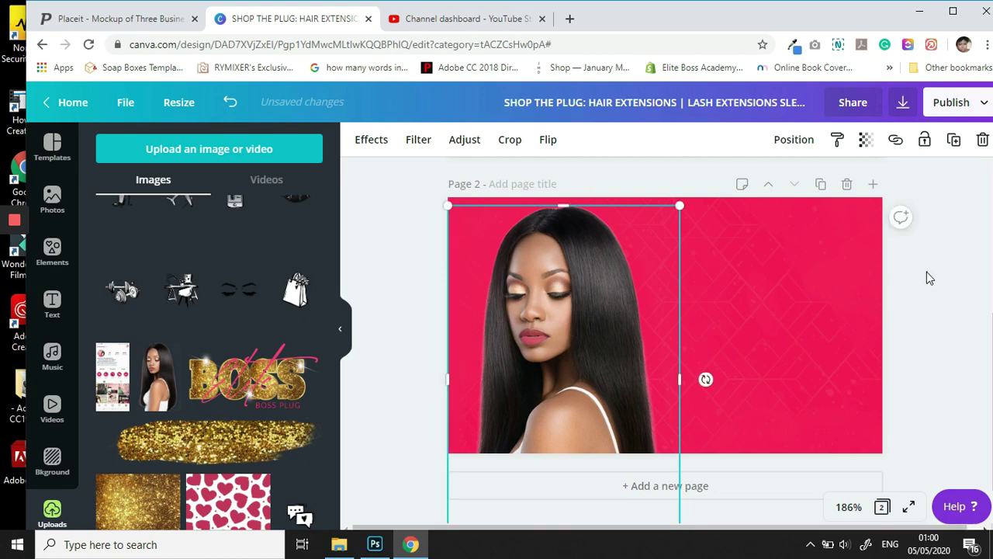
pyautogui.click(927, 271)
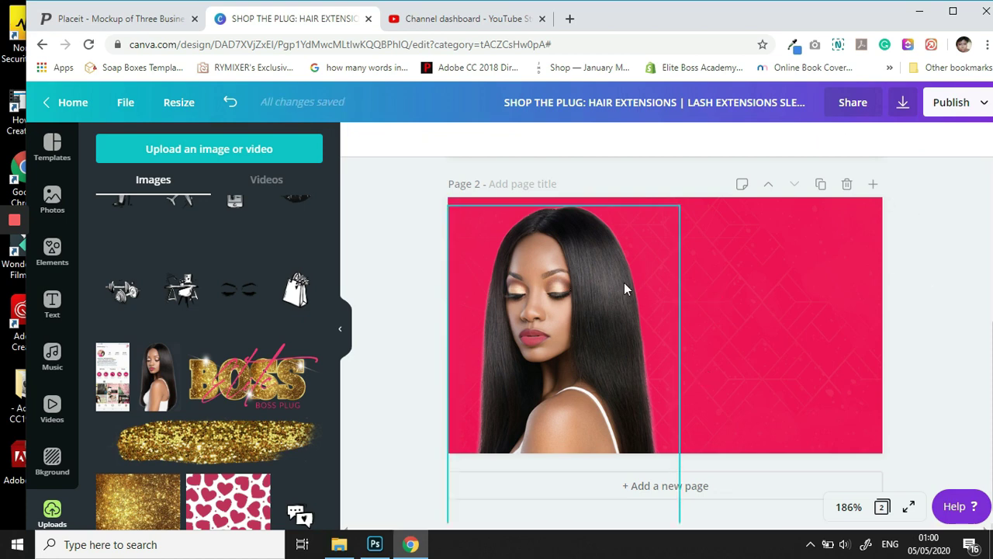
# - Add the gold glitter image as a thin full-width strip along the top edge
pyautogui.click(145, 510)
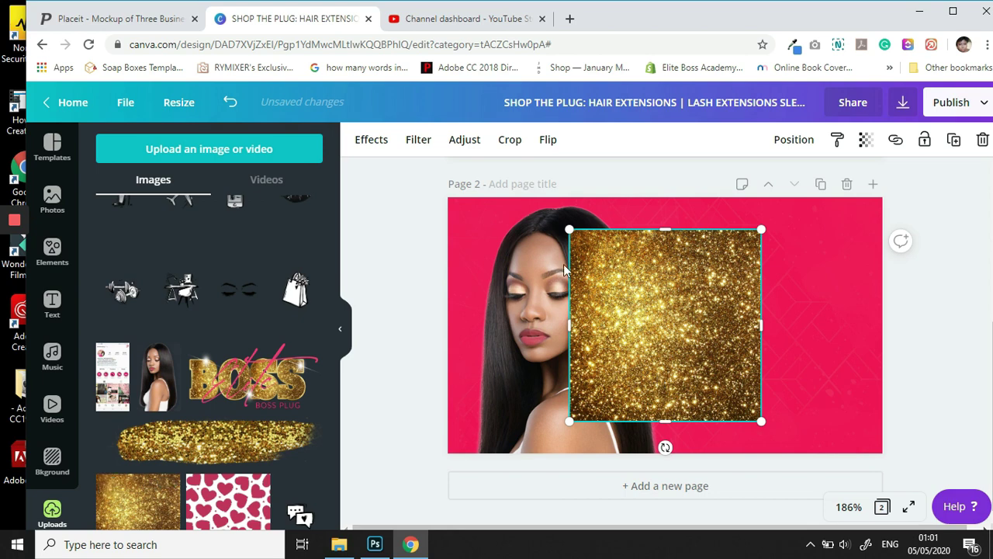
pyautogui.moveTo(534, 221); pyautogui.dragTo(530, 157)
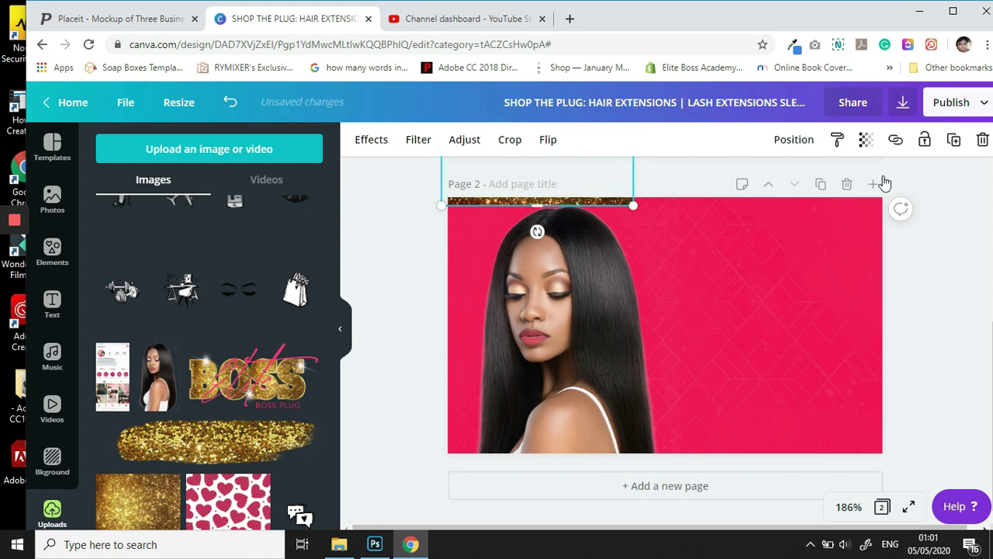
pyautogui.moveTo(883, 183); pyautogui.dragTo(908, 160)
# - Duplicate the glitter strip and place the copy along the bottom edge
pyautogui.click(953, 140)
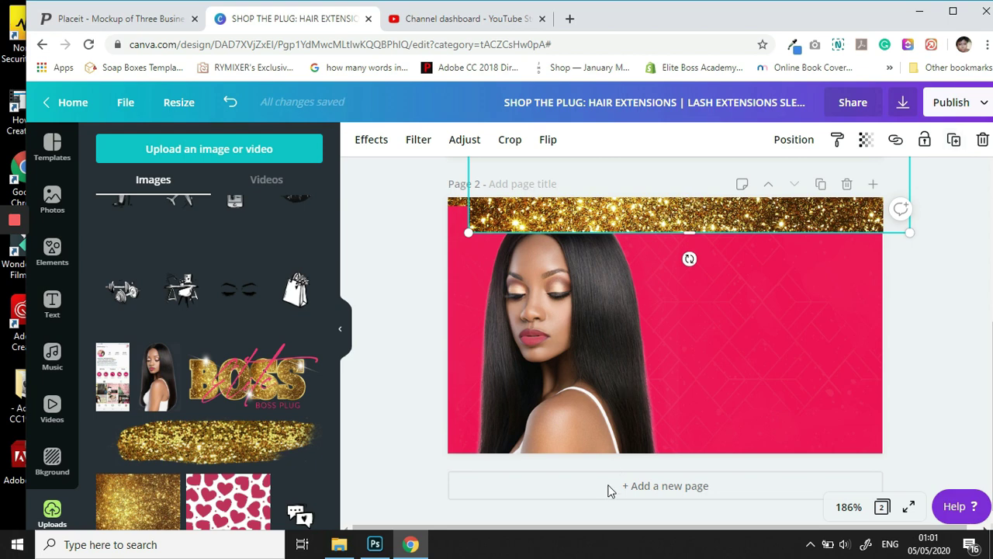
pyautogui.moveTo(607, 490); pyautogui.dragTo(615, 401)
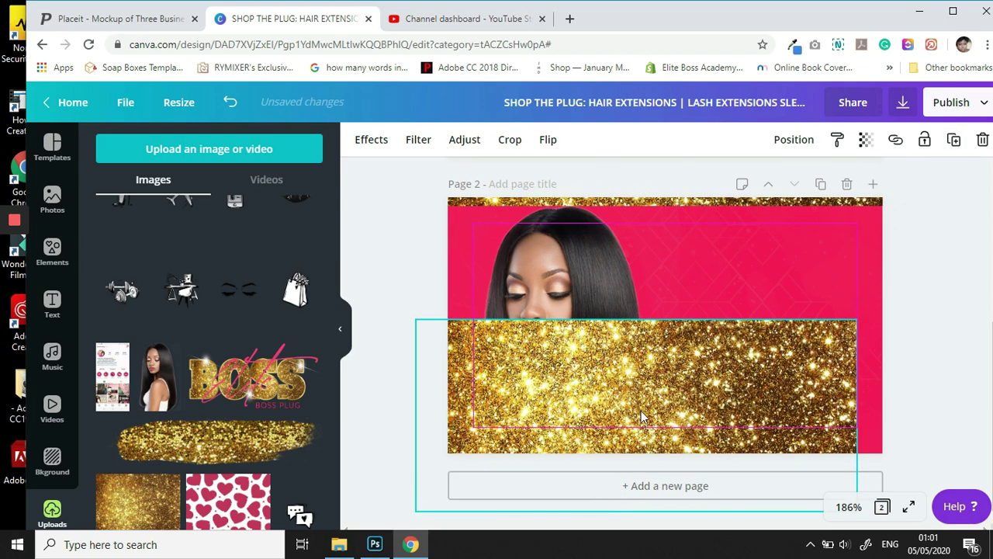
pyautogui.moveTo(650, 428); pyautogui.dragTo(604, 488)
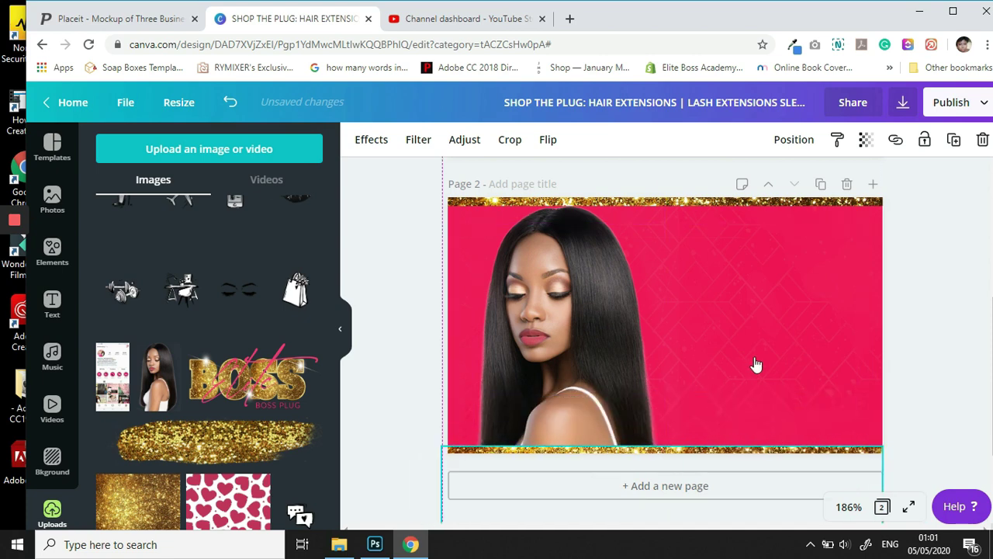
pyautogui.click(926, 268)
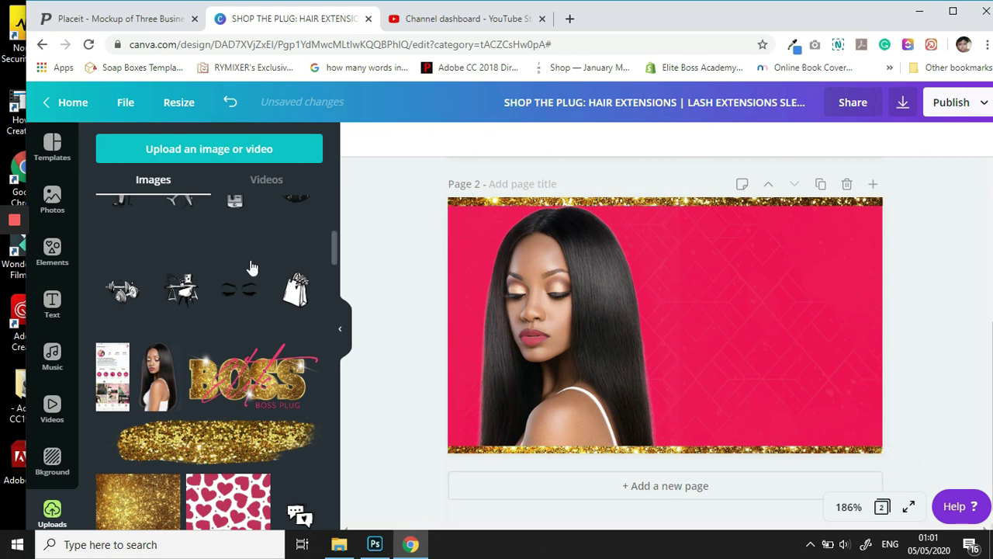
# - Add a heading reading 'shop the plug:' with 'hair extensions | Lash ex' on a second line
pyautogui.click(52, 305)
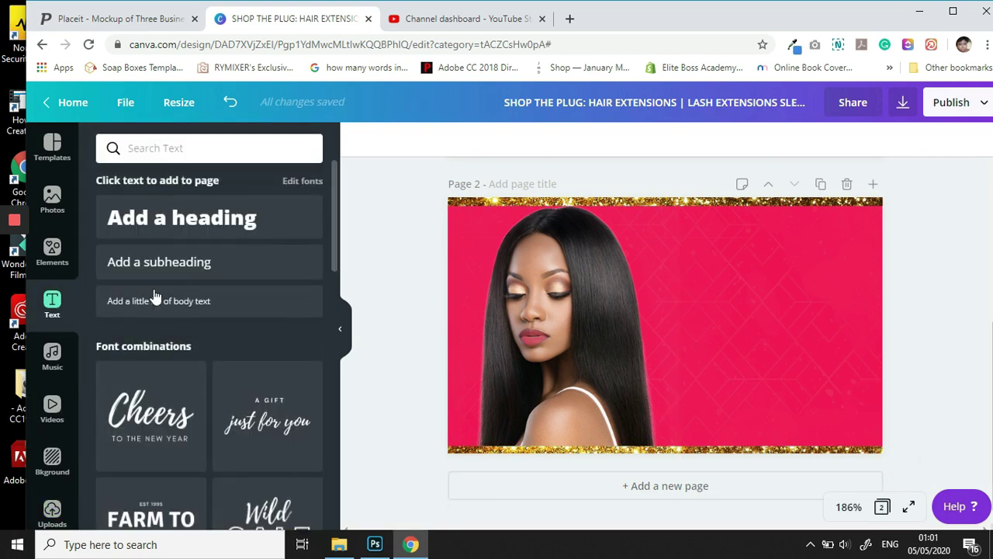
pyautogui.moveTo(724, 322); pyautogui.dragTo(730, 310)
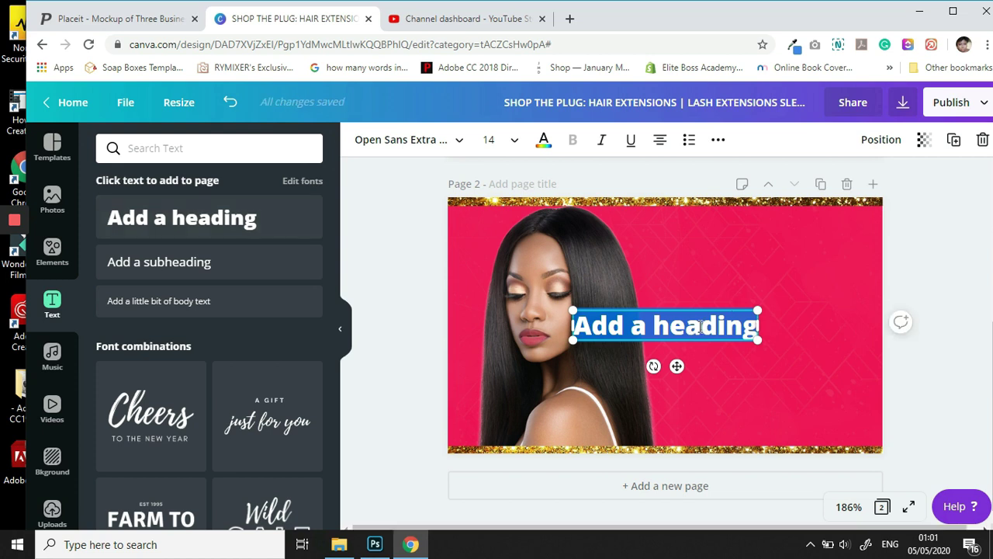
pyautogui.write('shop the')
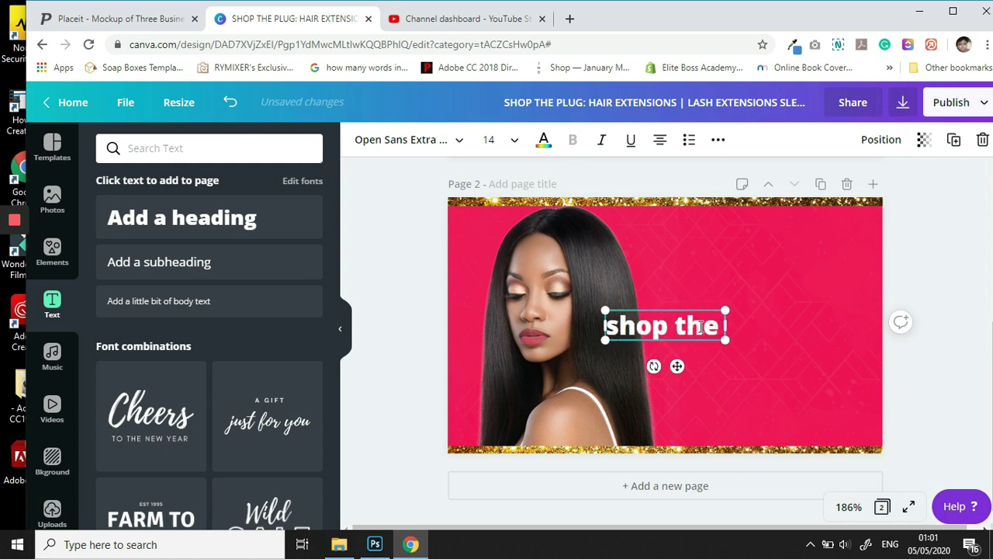
pyautogui.write(' plug')
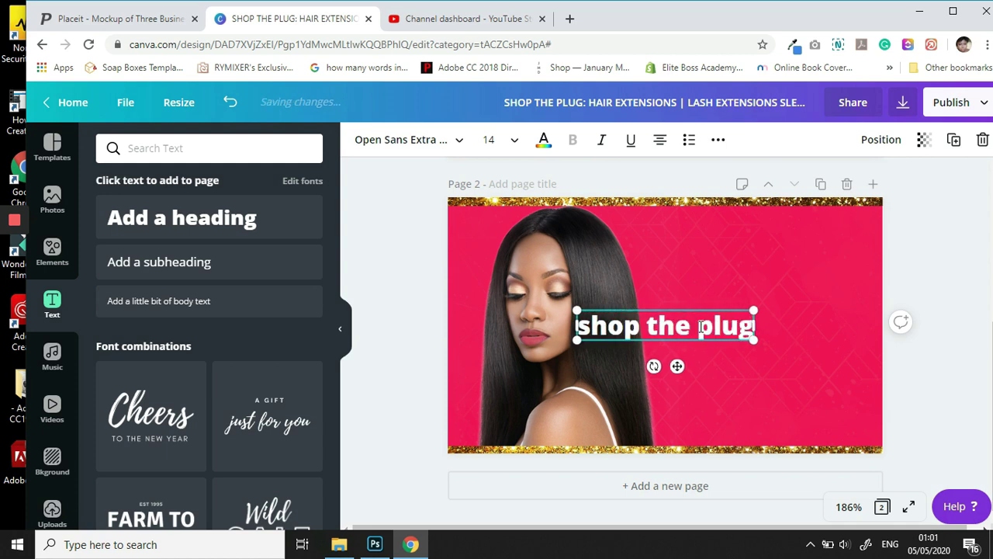
pyautogui.write(':')
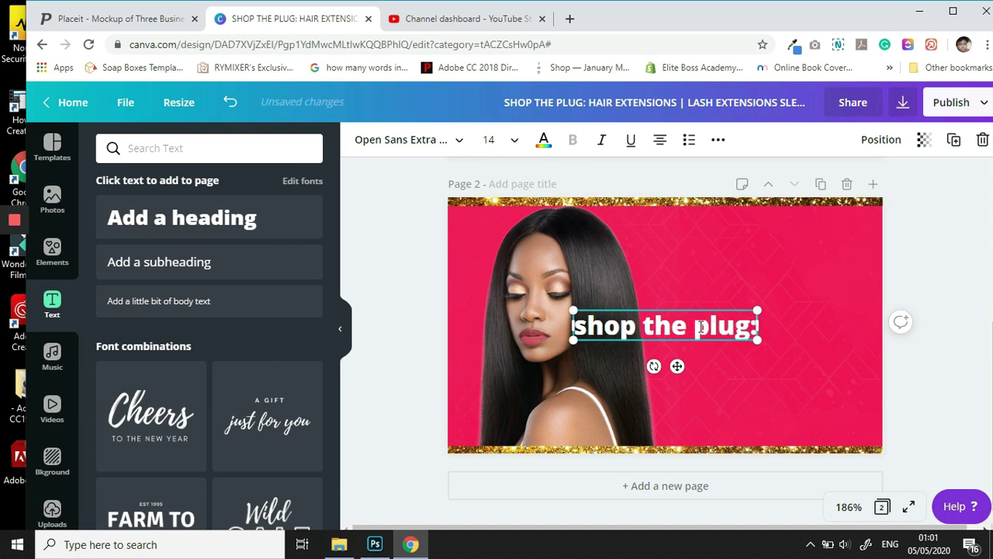
pyautogui.press('Return')
pyautogui.write('hair extensions')
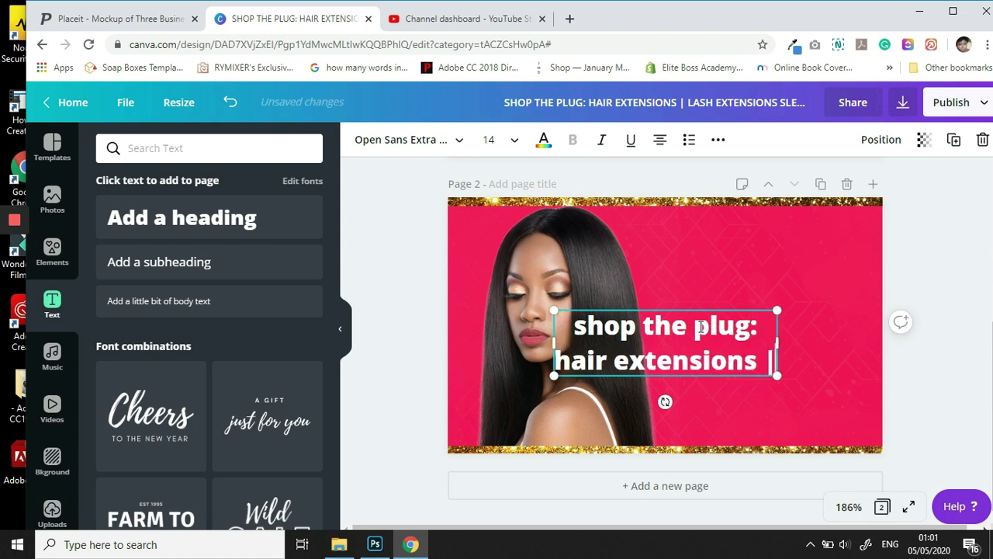
pyautogui.write(' | L')
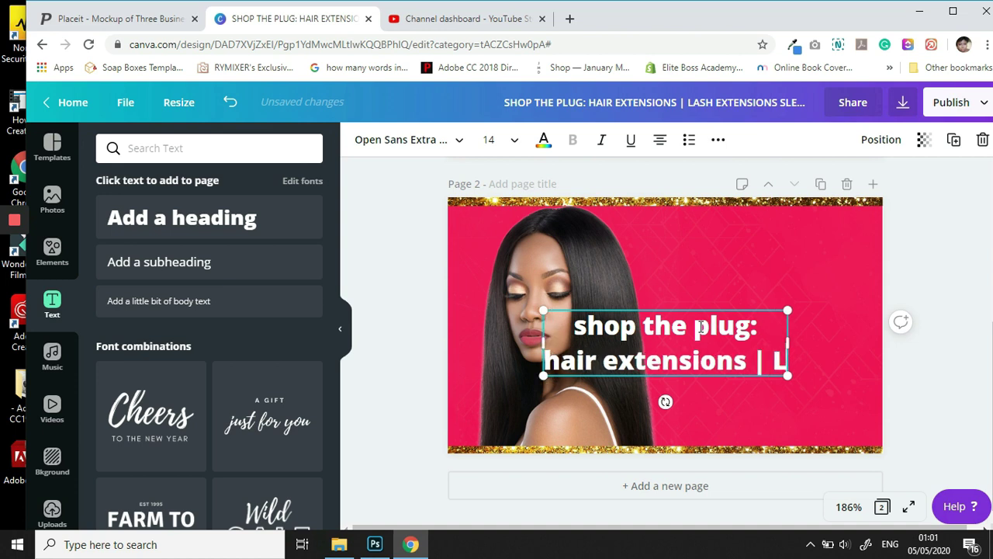
pyautogui.write('ash exte')
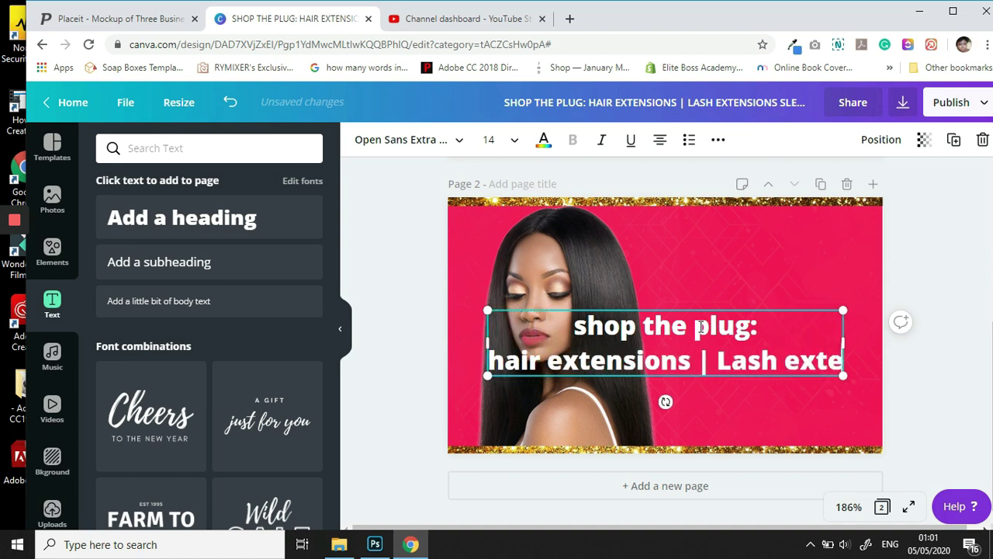
pyautogui.write('nsio')
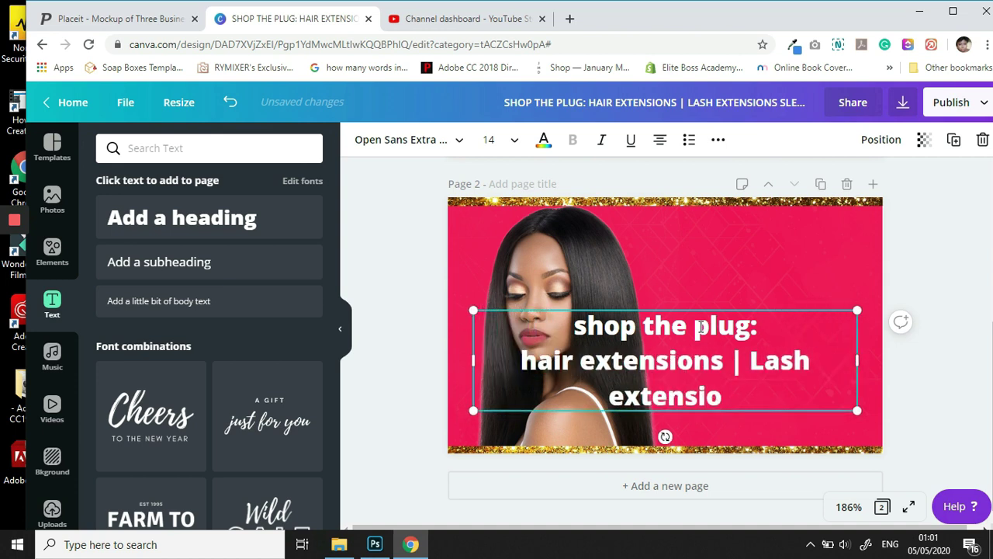
pyautogui.write('ns')
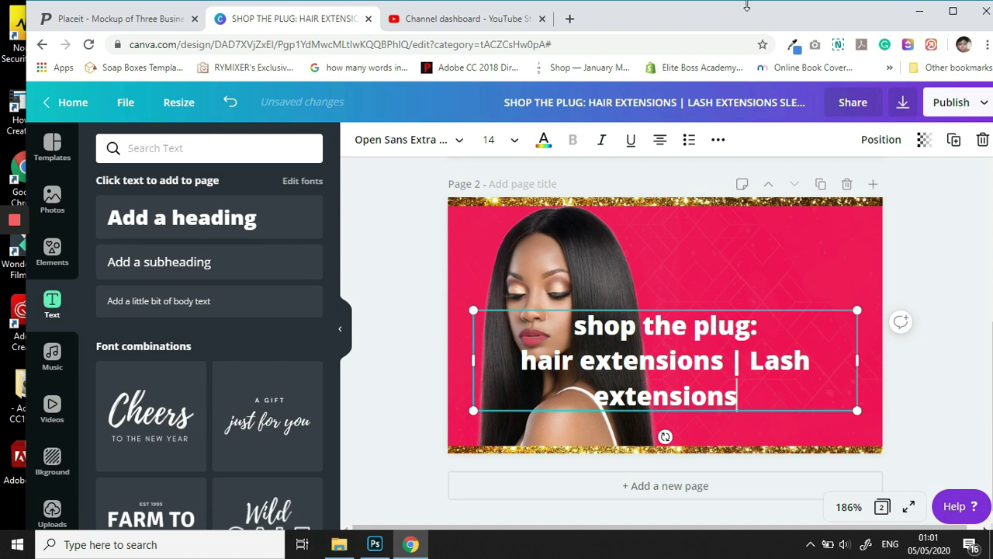
# - Set all the heading text to font size 8
pyautogui.moveTo(737, 400); pyautogui.dragTo(553, 318)
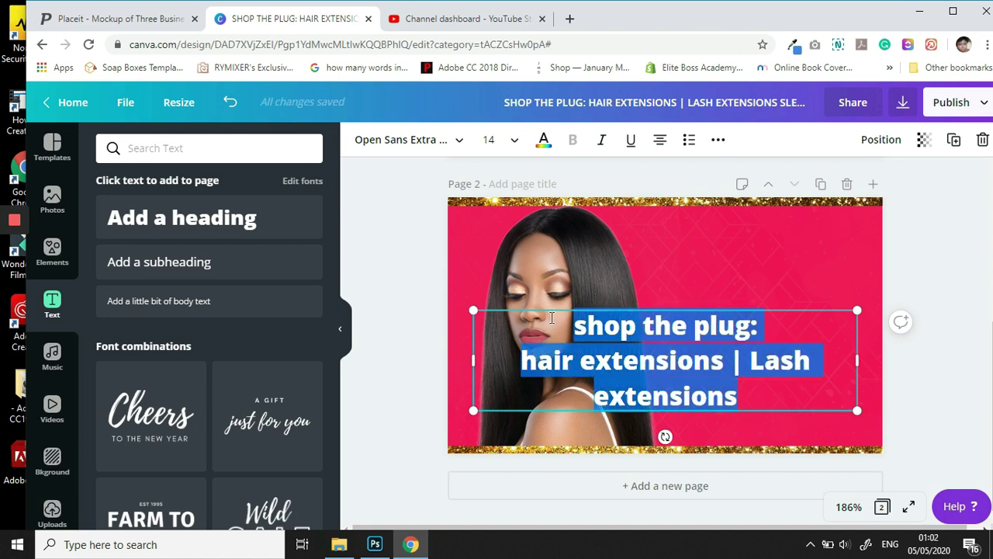
pyautogui.click(512, 140)
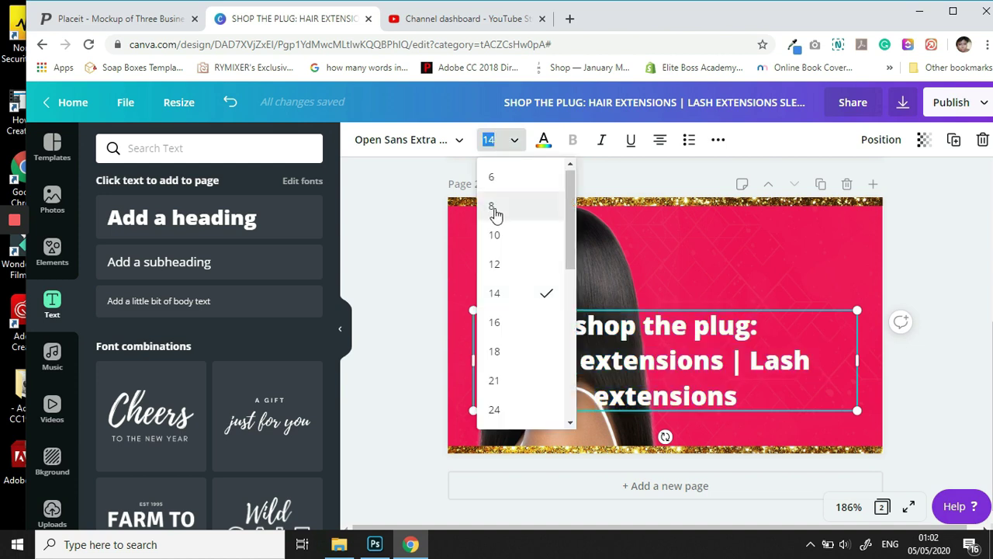
pyautogui.click(494, 208)
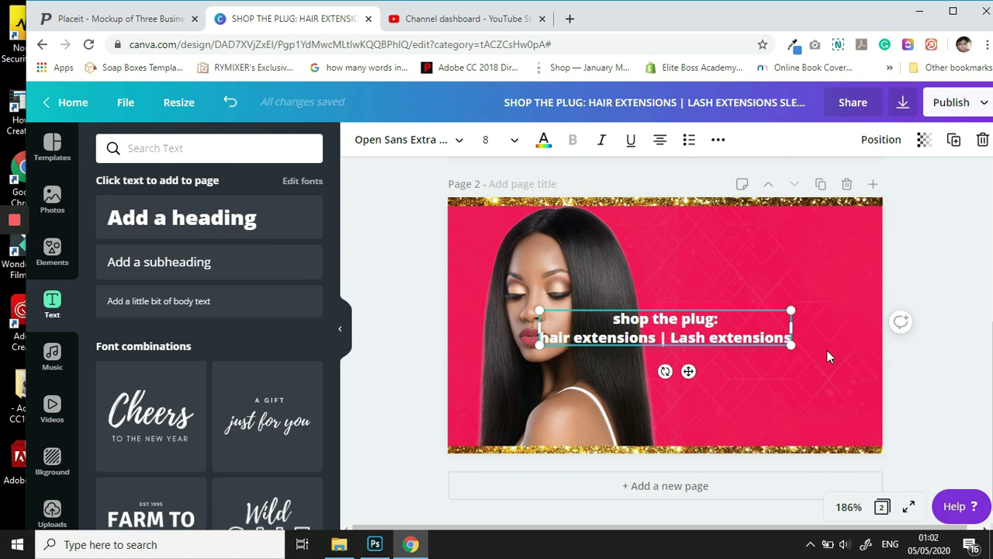
# - Add a third line 'Sleepwear vendors | jewelry +more' and make it uppercase
pyautogui.press('Return')
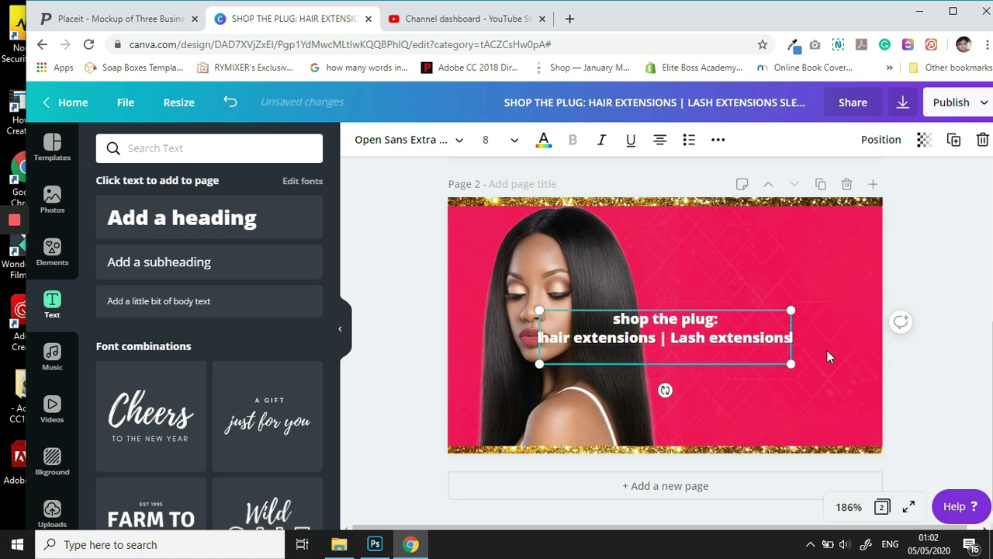
pyautogui.write('Sleepwear vendors | jewelry +')
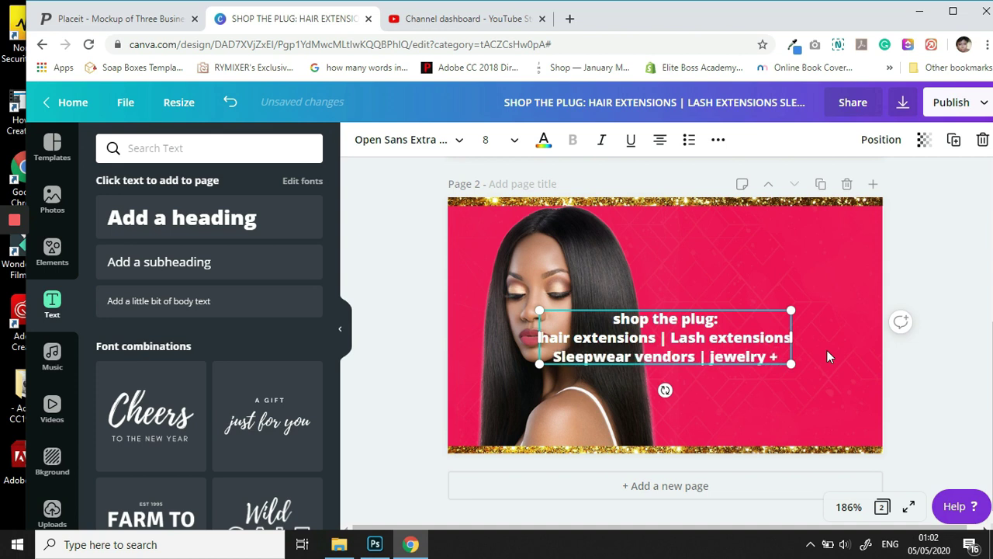
pyautogui.write('more')
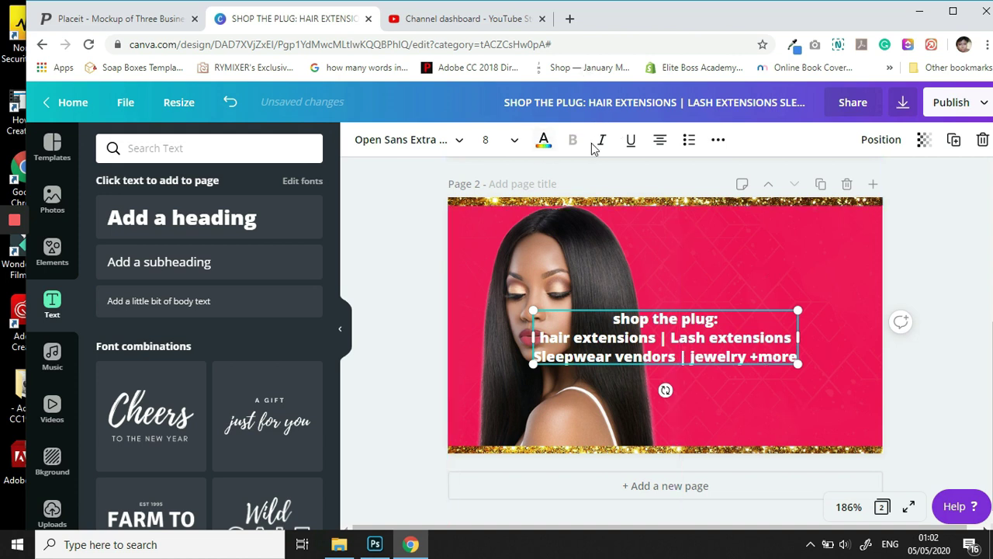
pyautogui.click(718, 144)
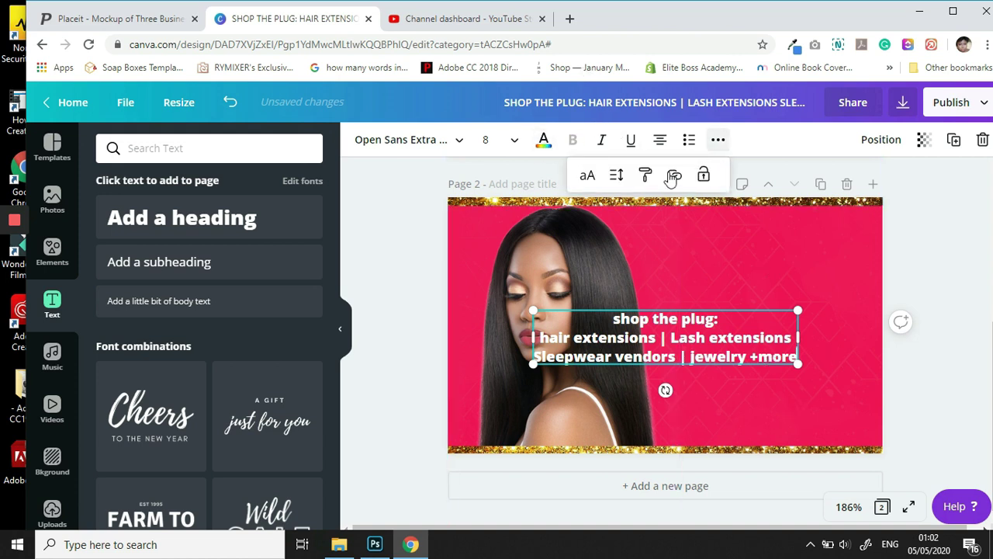
pyautogui.click(586, 174)
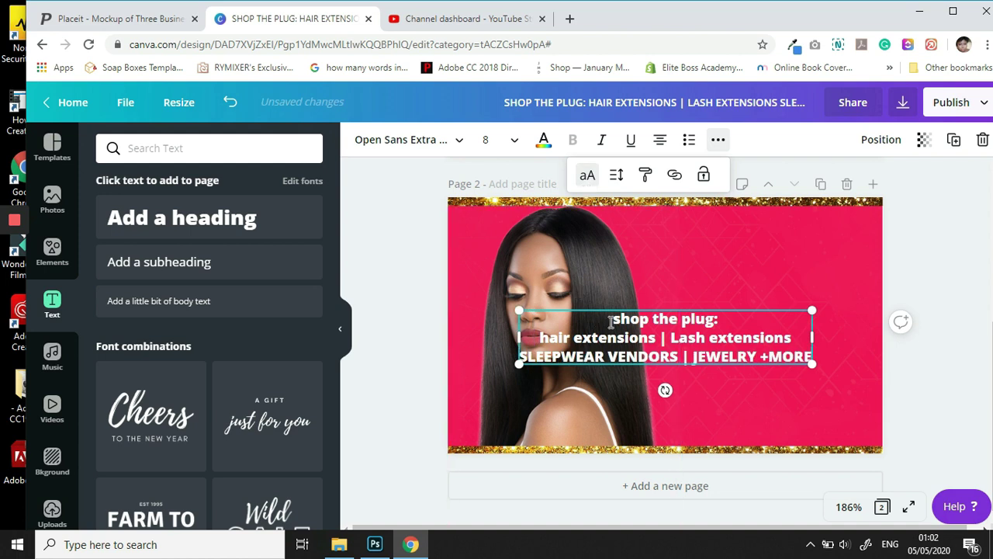
# - Make all three services lines uppercase and shrink the text block slightly
pyautogui.moveTo(612, 320); pyautogui.dragTo(803, 370)
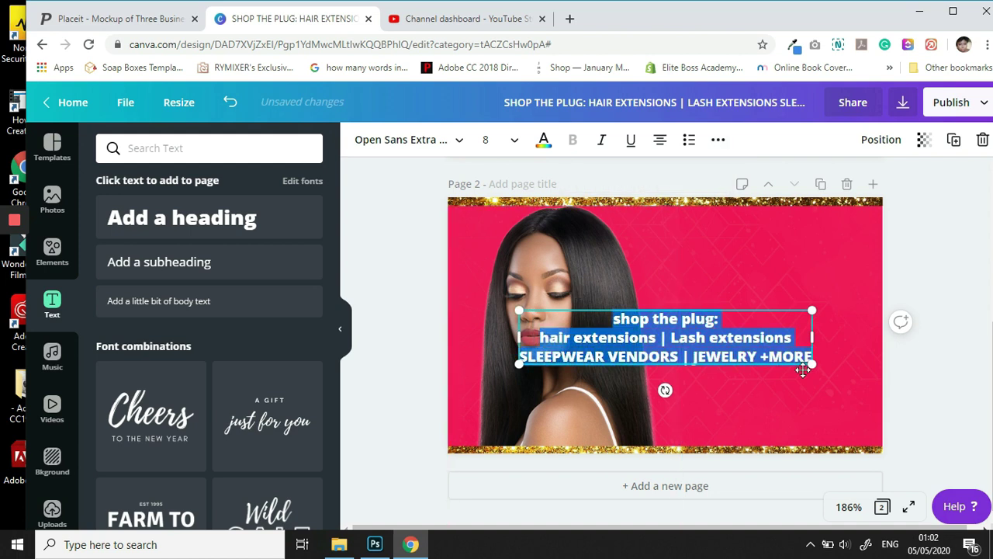
pyautogui.click(717, 141)
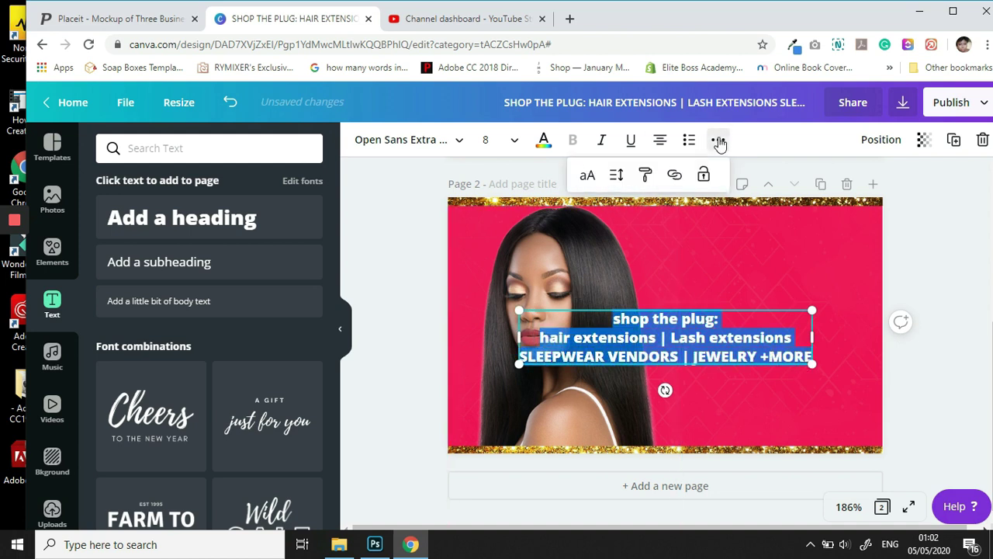
pyautogui.click(587, 177)
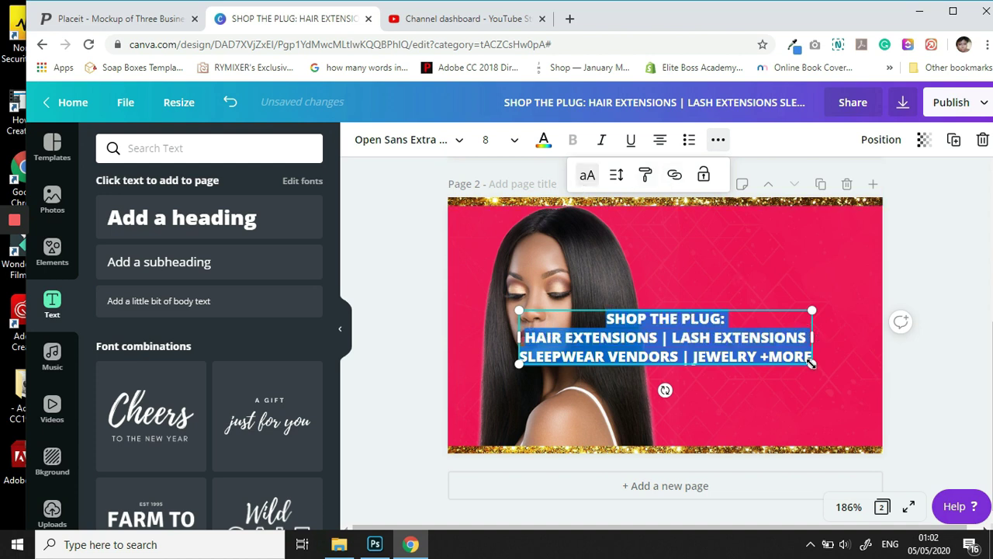
pyautogui.moveTo(812, 363); pyautogui.dragTo(756, 344)
# - Move the services text to the right side beside the model photo and resize it
pyautogui.click(650, 332)
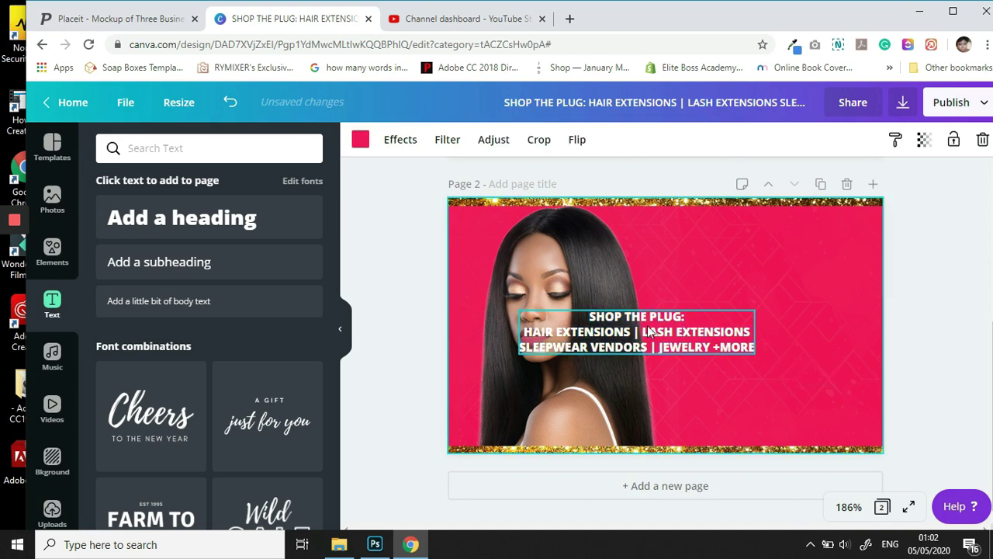
pyautogui.moveTo(647, 324); pyautogui.dragTo(766, 319)
pyautogui.moveTo(861, 367); pyautogui.dragTo(857, 339)
pyautogui.moveTo(751, 319)
pyautogui.mouseDown()
pyautogui.moveTo(740, 332)
pyautogui.moveTo(774, 281)
pyautogui.moveTo(747, 303)
pyautogui.mouseUp()
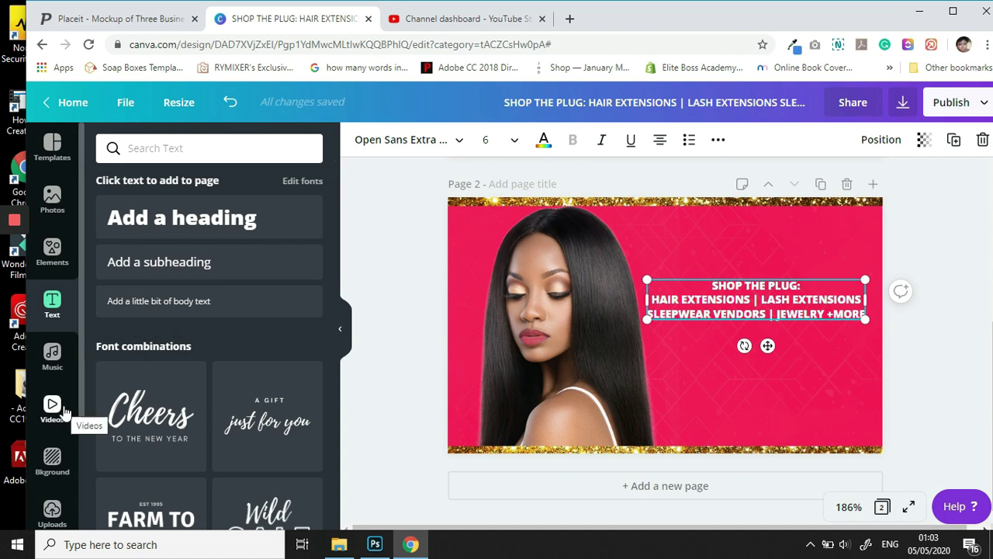
# - Add the gold glitter image as a thin strip beneath the services text
pyautogui.click(52, 513)
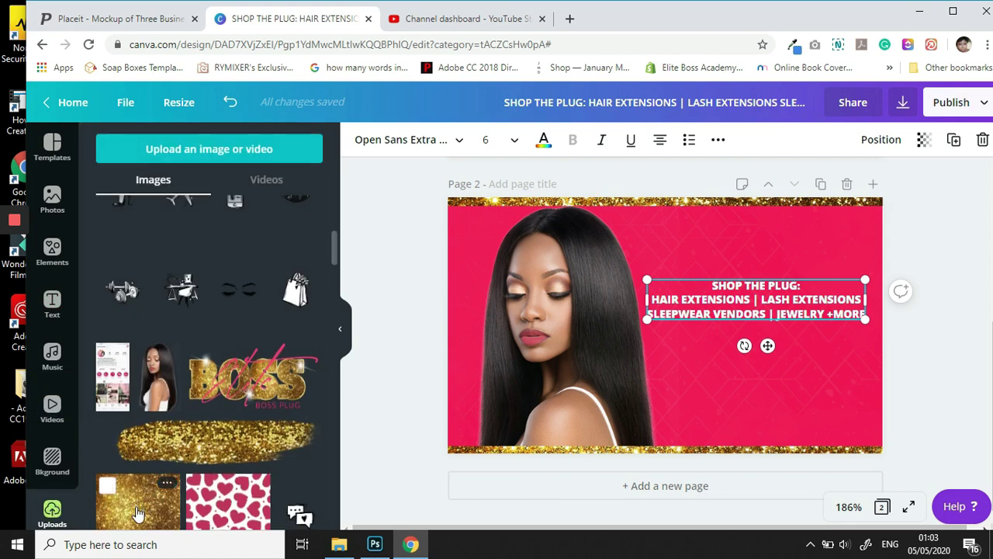
pyautogui.click(138, 514)
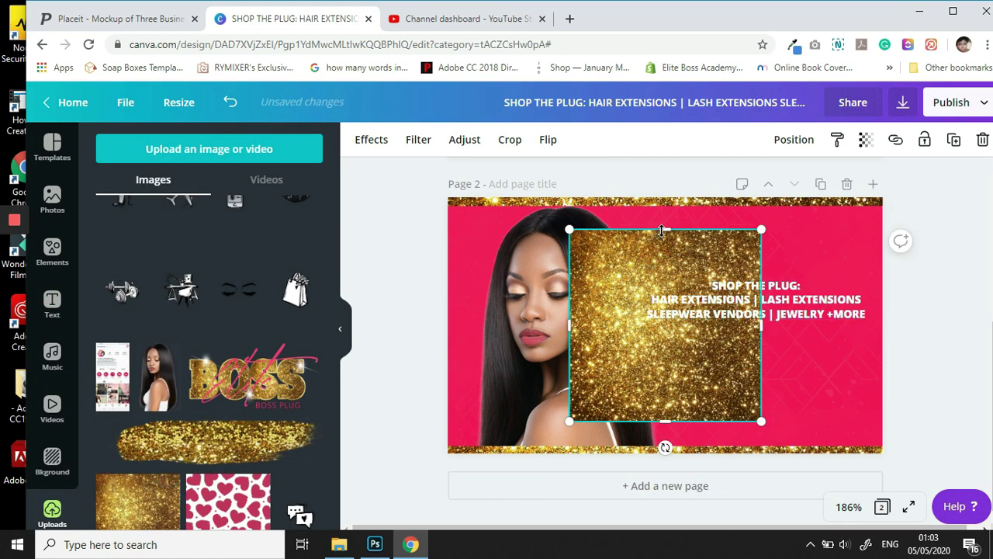
pyautogui.moveTo(665, 229); pyautogui.dragTo(838, 349)
pyautogui.moveTo(611, 360); pyautogui.dragTo(611, 359)
pyautogui.click(52, 247)
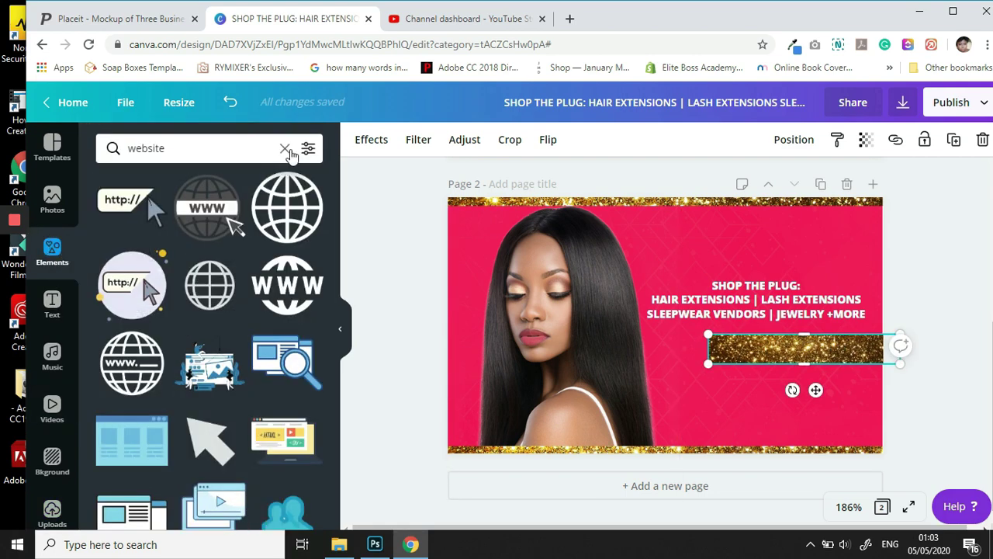
# - Add a square shape and flatten it into a thin bar over the glitter strip
pyautogui.click(286, 149)
pyautogui.scroll(2, 143, 256)
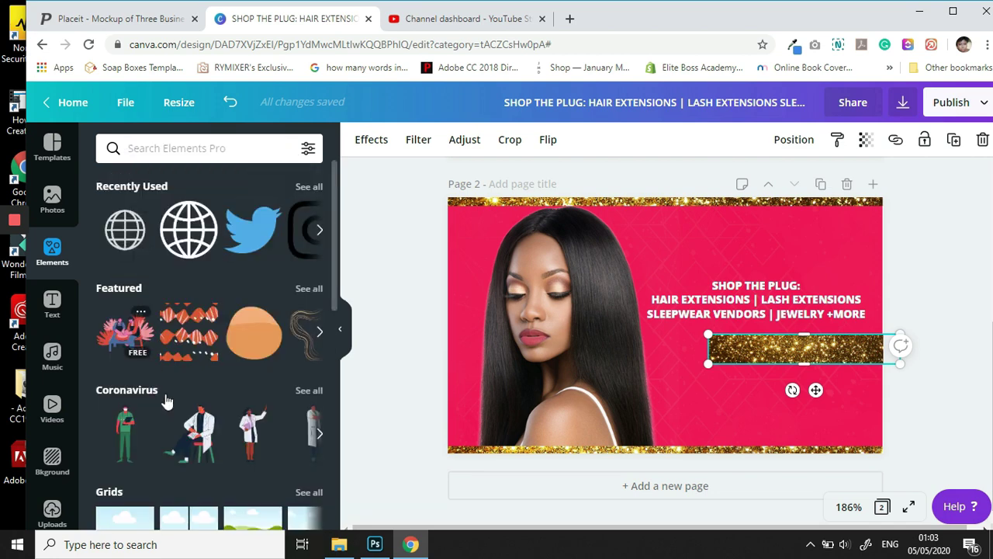
pyautogui.scroll(-2, 173, 400)
pyautogui.scroll(-2, 180, 465)
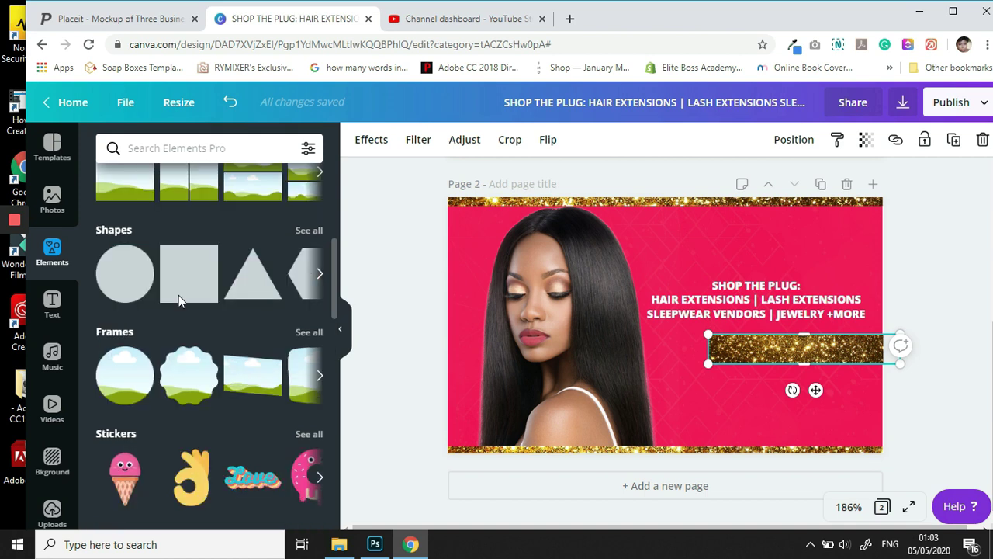
pyautogui.click(190, 279)
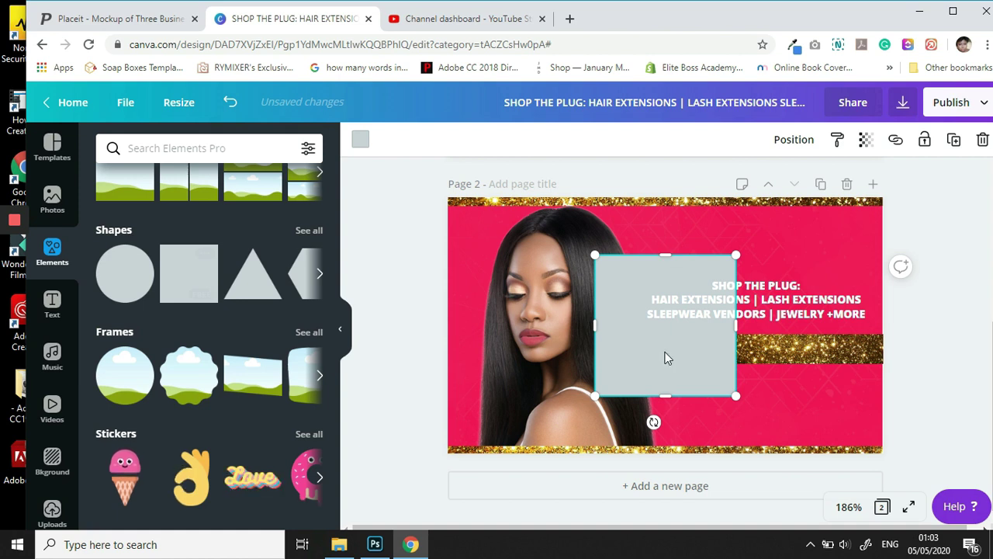
pyautogui.moveTo(665, 257); pyautogui.dragTo(761, 356)
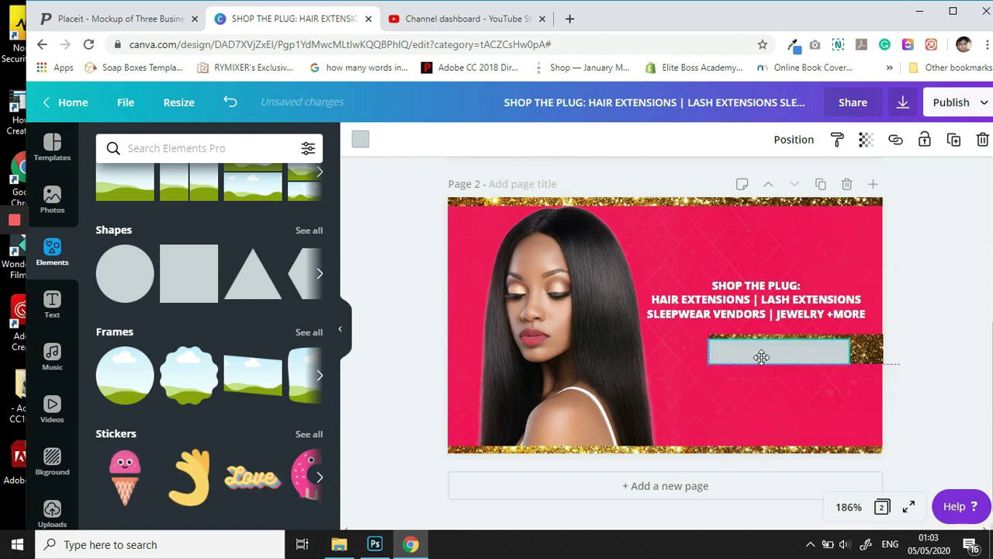
pyautogui.moveTo(850, 356); pyautogui.dragTo(935, 351)
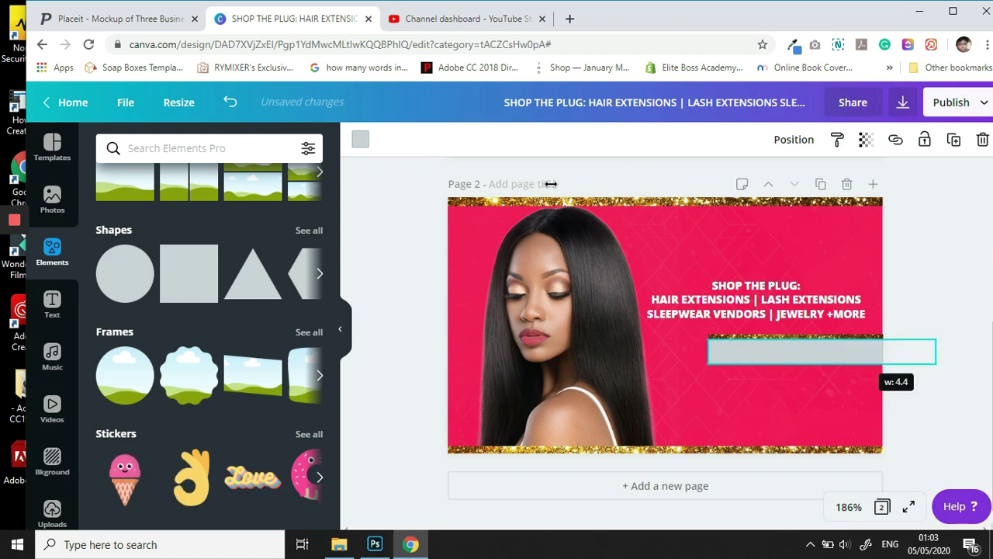
# - Colour the bar black, leaving a thin gold edge, then select it with the strip
pyautogui.click(362, 140)
pyautogui.click(111, 284)
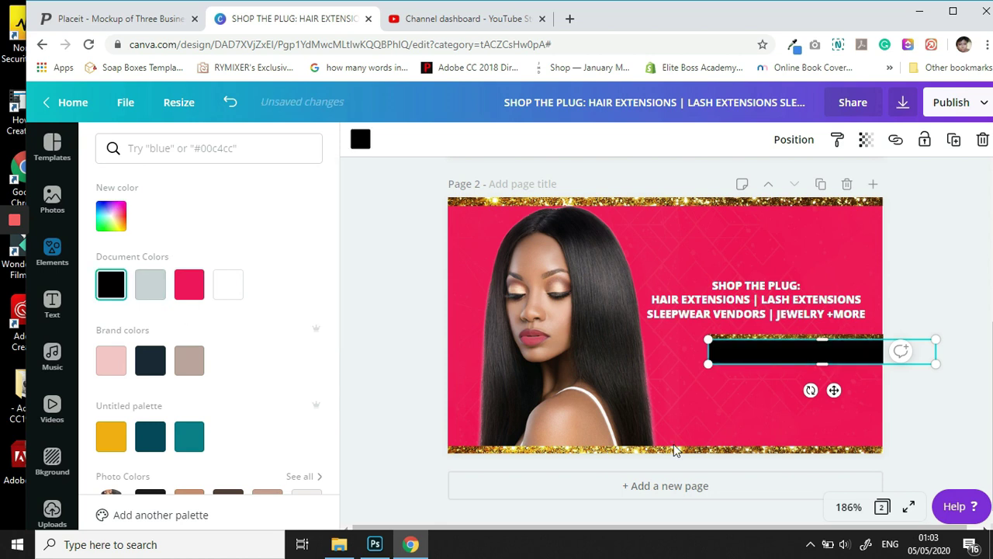
pyautogui.click(919, 389)
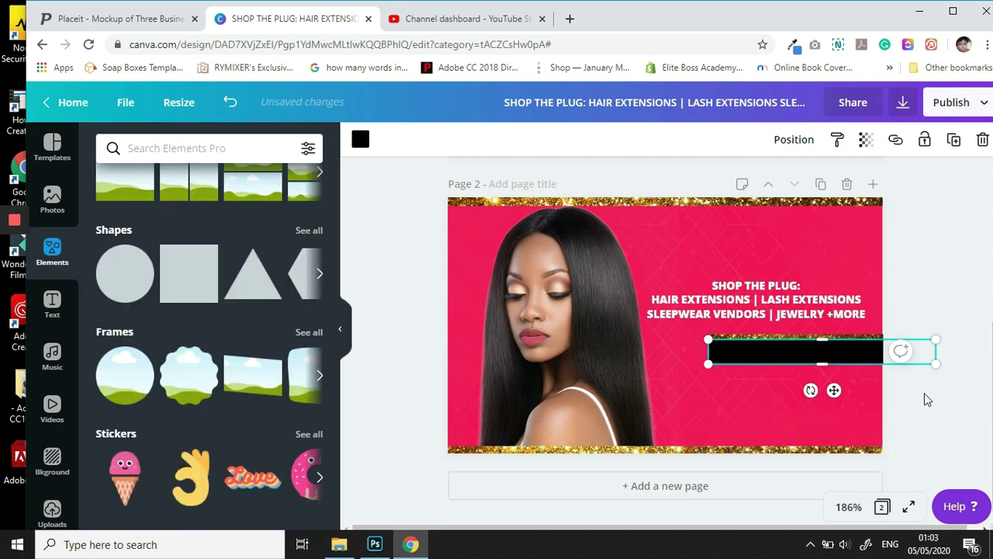
pyautogui.click(927, 390)
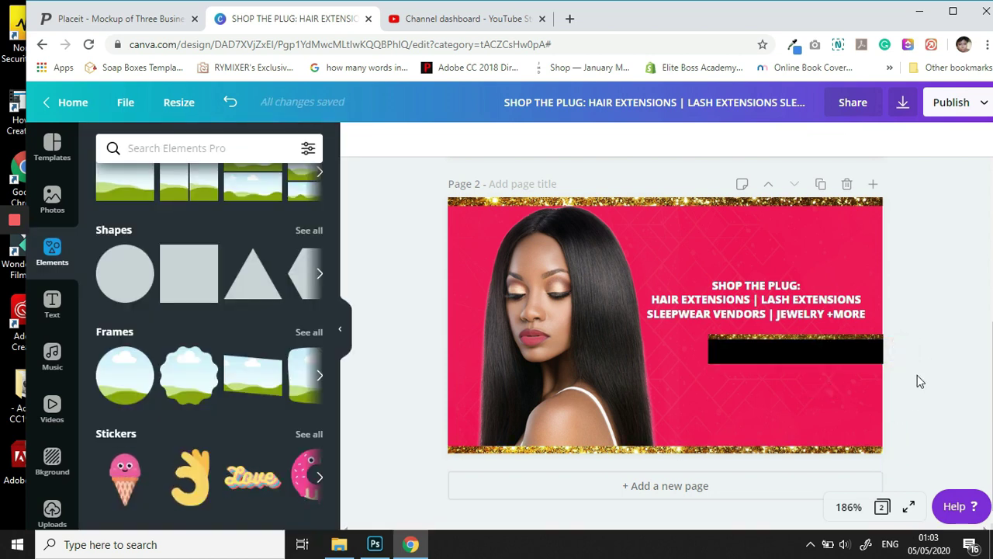
pyautogui.click(812, 352)
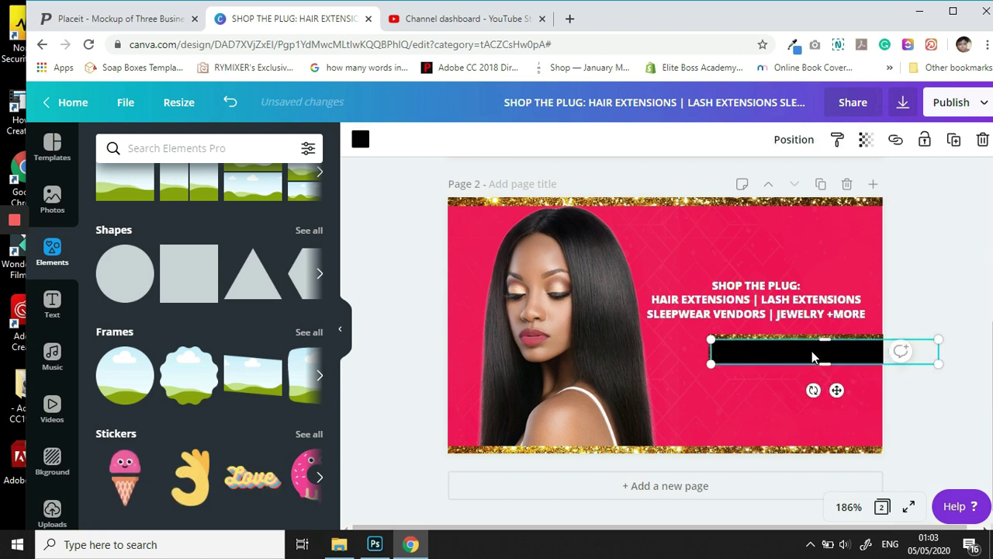
pyautogui.click(921, 404)
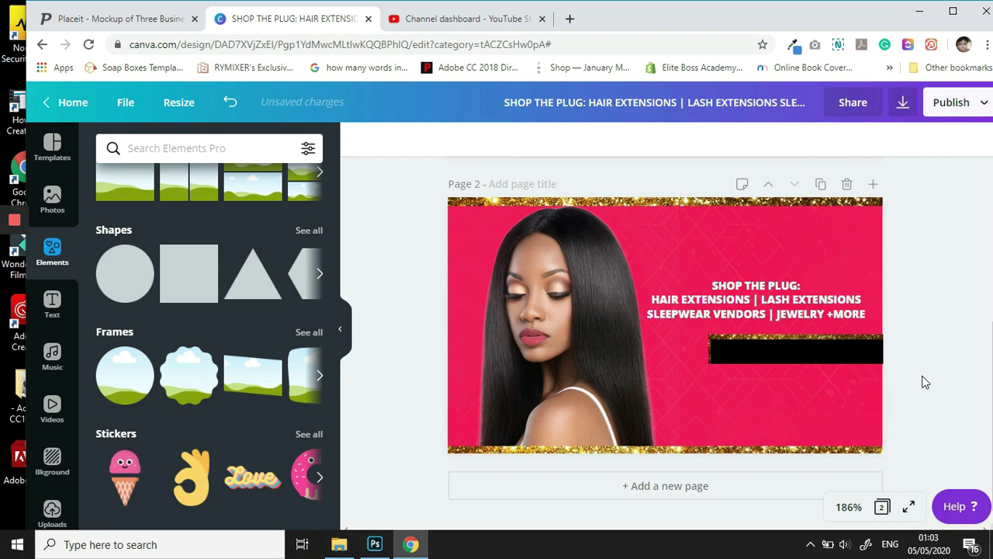
pyautogui.moveTo(922, 382); pyautogui.dragTo(827, 338)
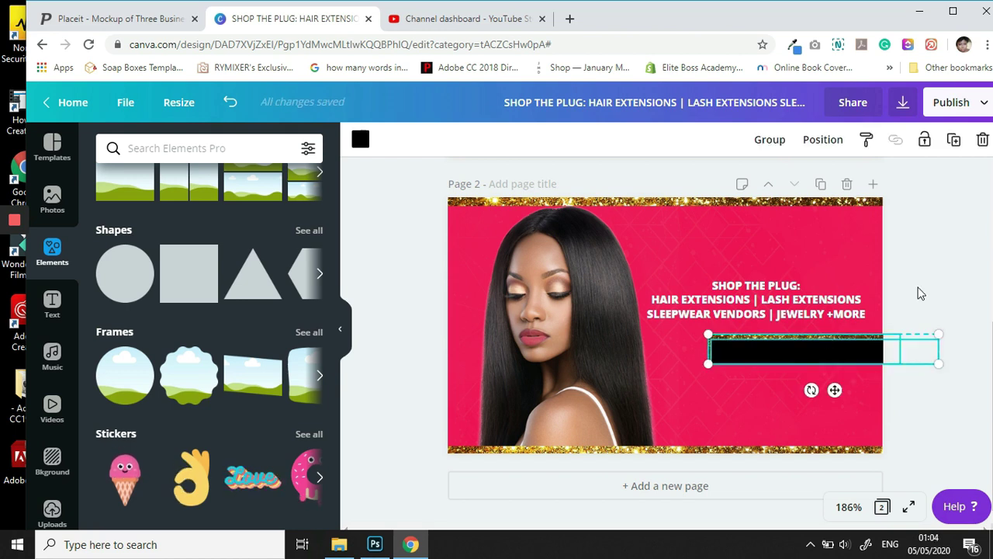
# - Duplicate the gold-edged black bar twice, stacking each copy below the previous one
pyautogui.click(953, 139)
pyautogui.moveTo(804, 389); pyautogui.dragTo(775, 379)
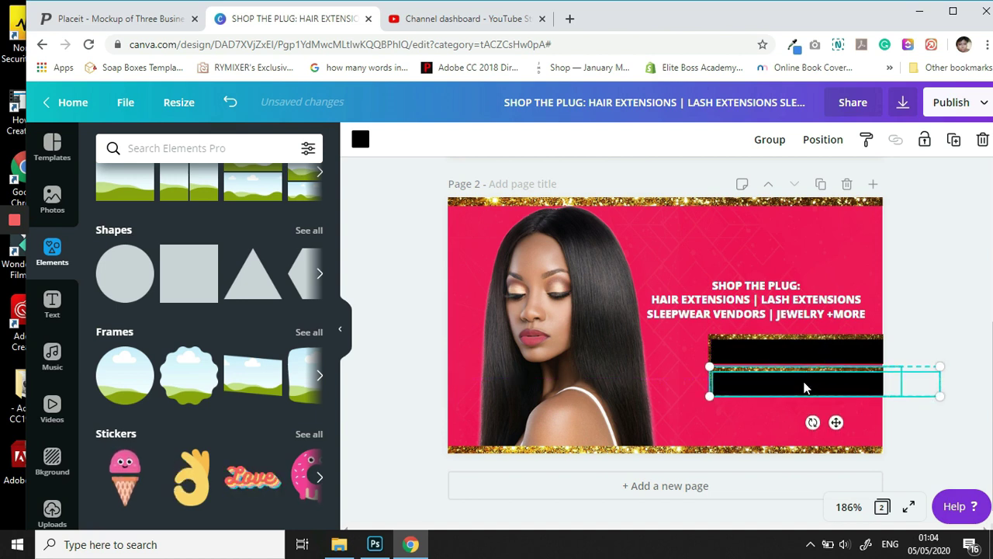
pyautogui.click(959, 142)
pyautogui.moveTo(772, 418); pyautogui.dragTo(765, 414)
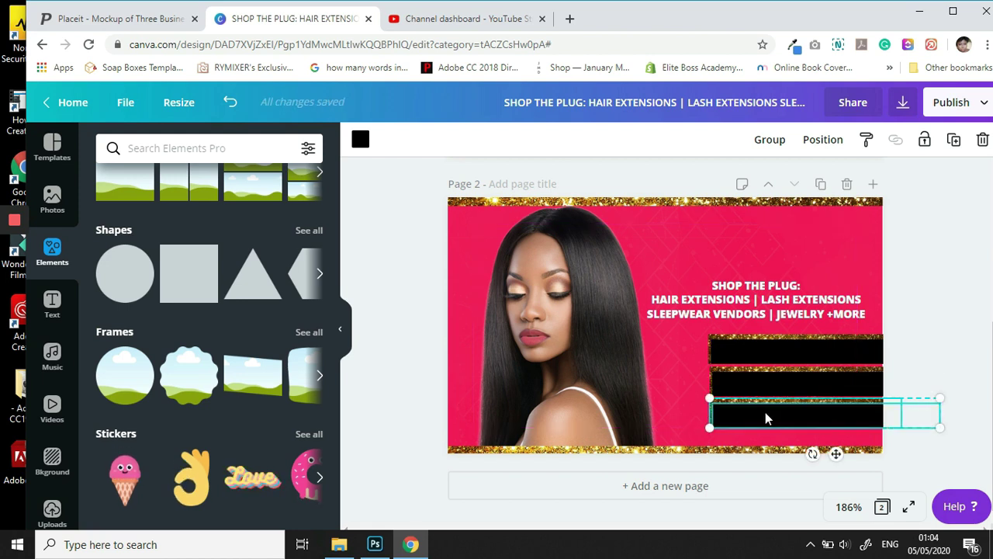
pyautogui.press('Down')
pyautogui.press('Down')
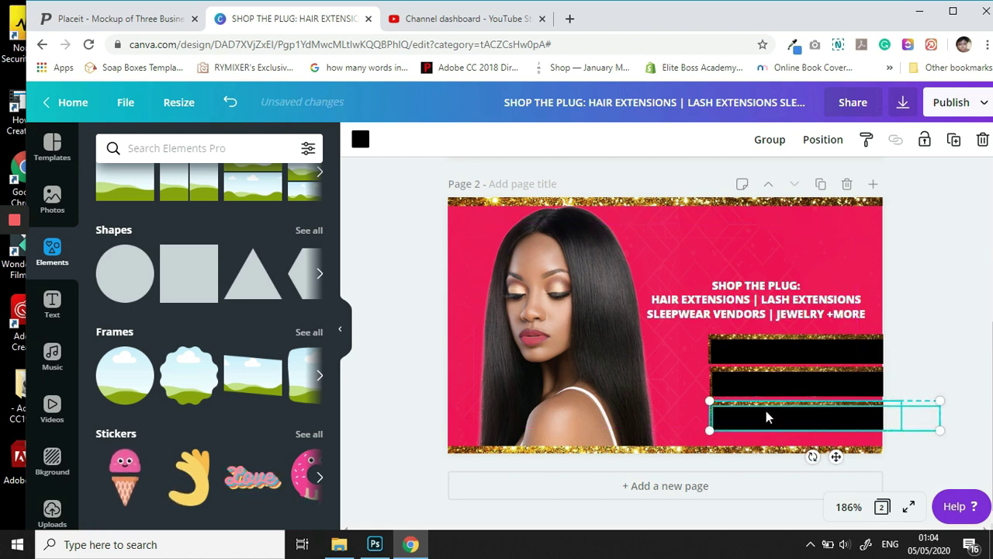
pyautogui.click(937, 272)
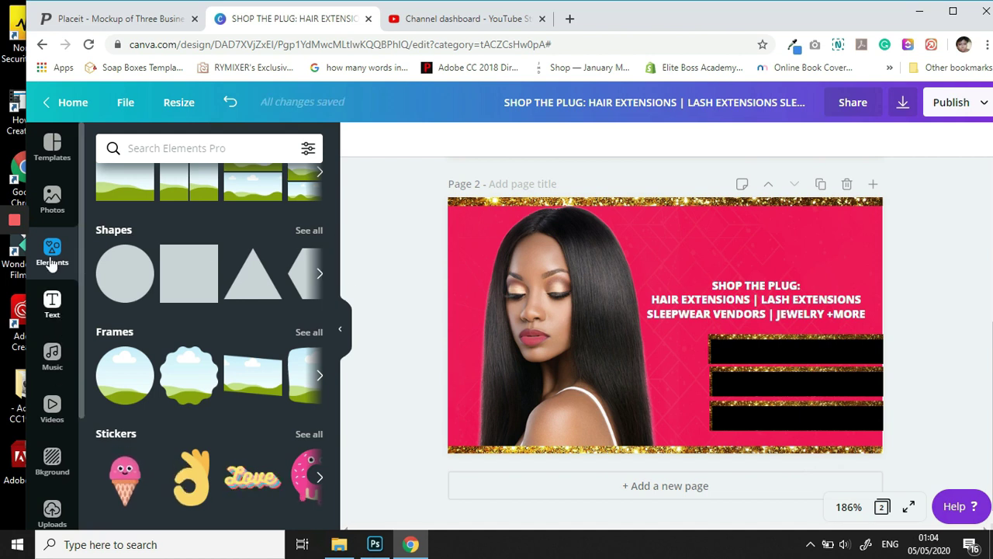
# - Add a black Instagram icon from an 'instagram' elements search and shrink it small
pyautogui.click(183, 151)
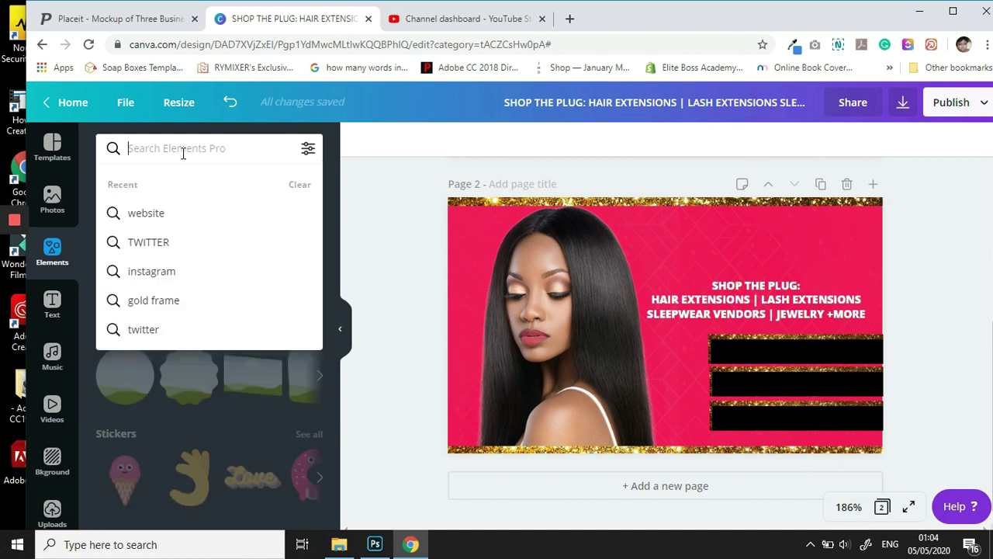
pyautogui.write('instagra')
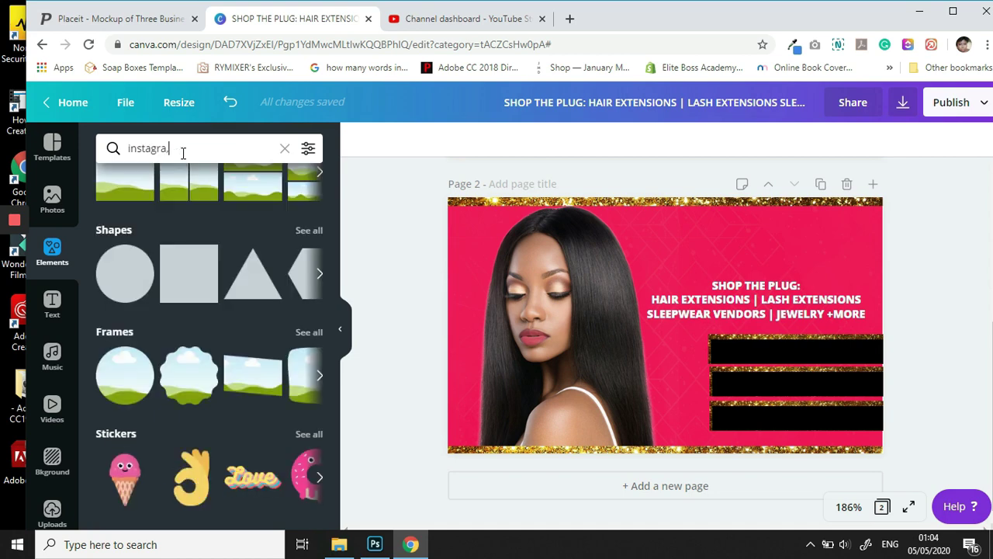
pyautogui.write('m')
pyautogui.press('Return')
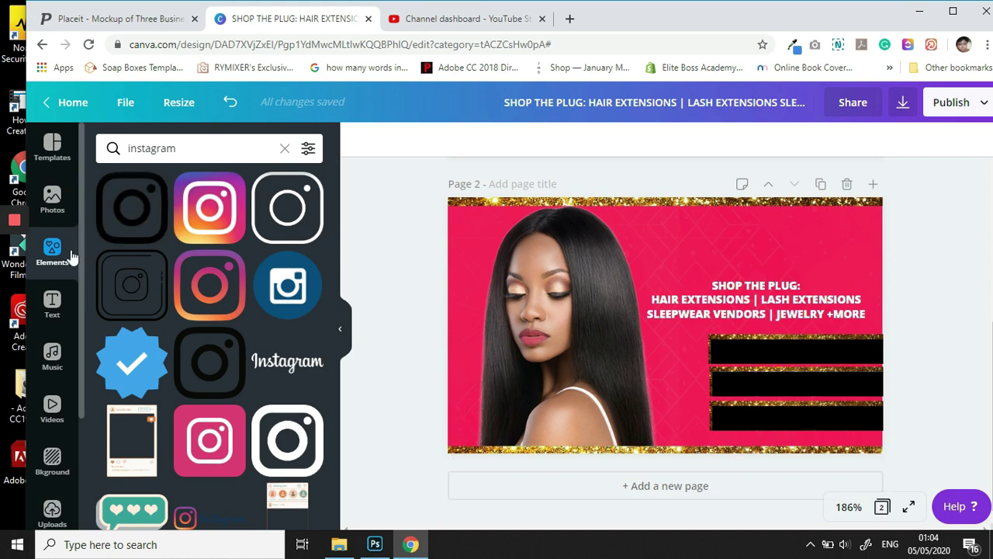
pyautogui.click(132, 207)
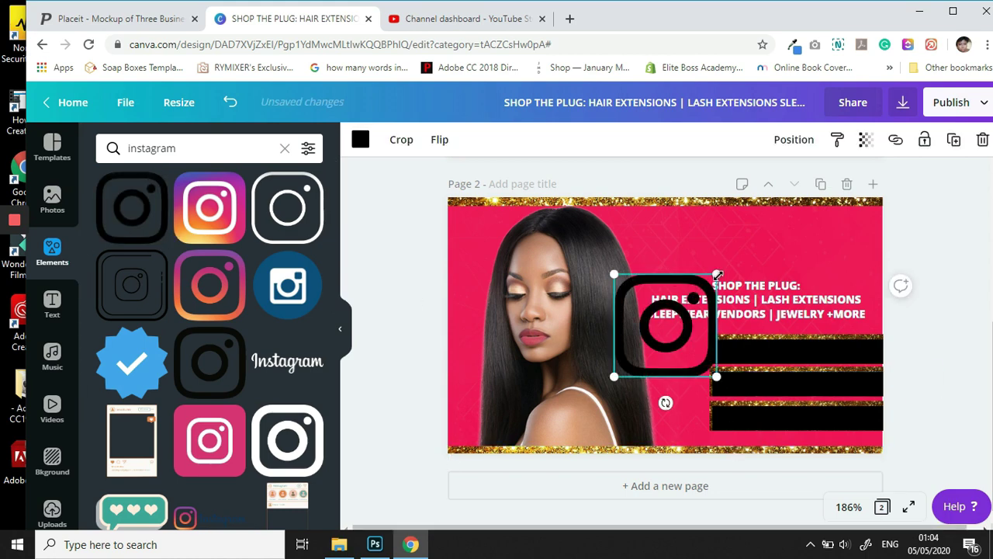
pyautogui.moveTo(653, 334); pyautogui.dragTo(683, 346)
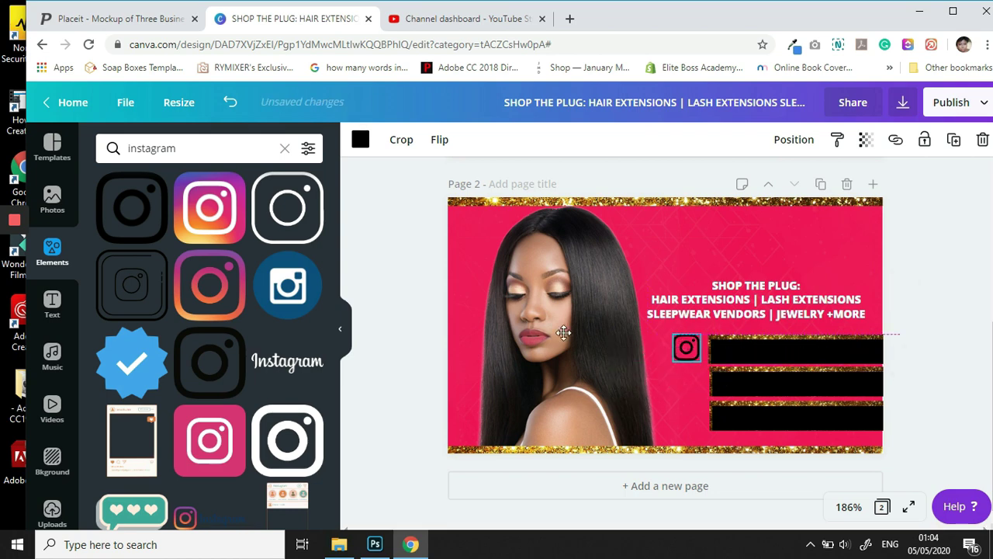
# - Add the blue Twitter bird from a 'twitter' search and shrink it to icon size
pyautogui.click(191, 148)
pyautogui.doubleClick(132, 155)
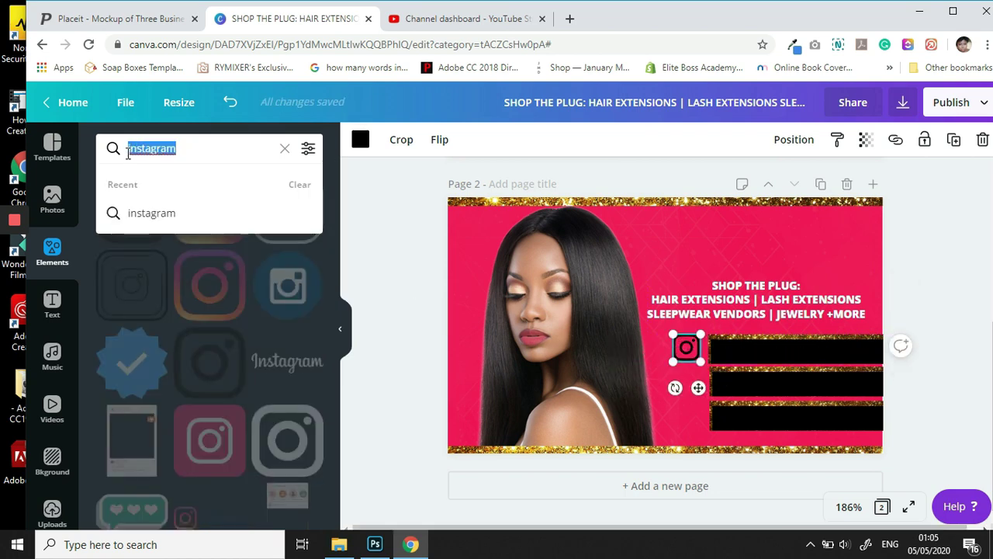
pyautogui.write('tw')
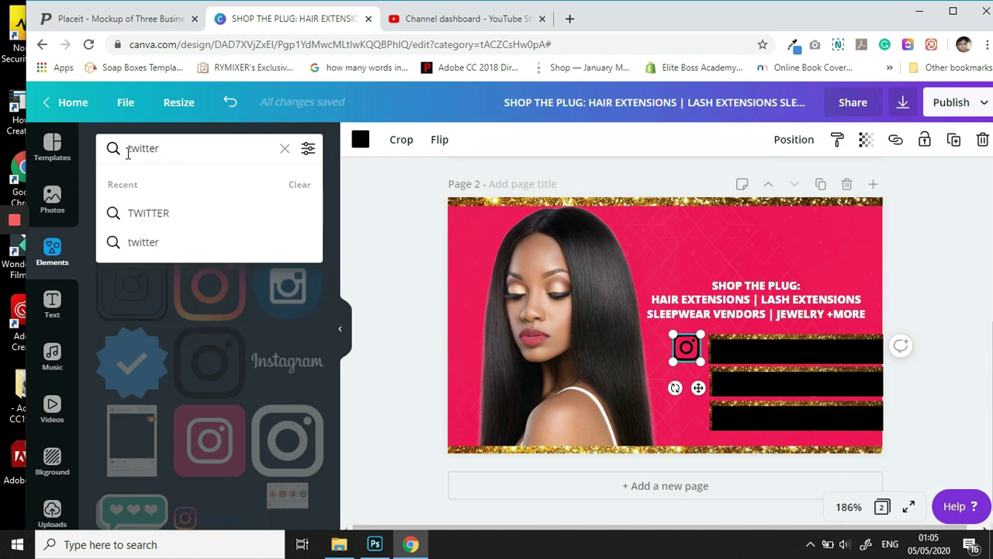
pyautogui.write('itter')
pyautogui.press('Return')
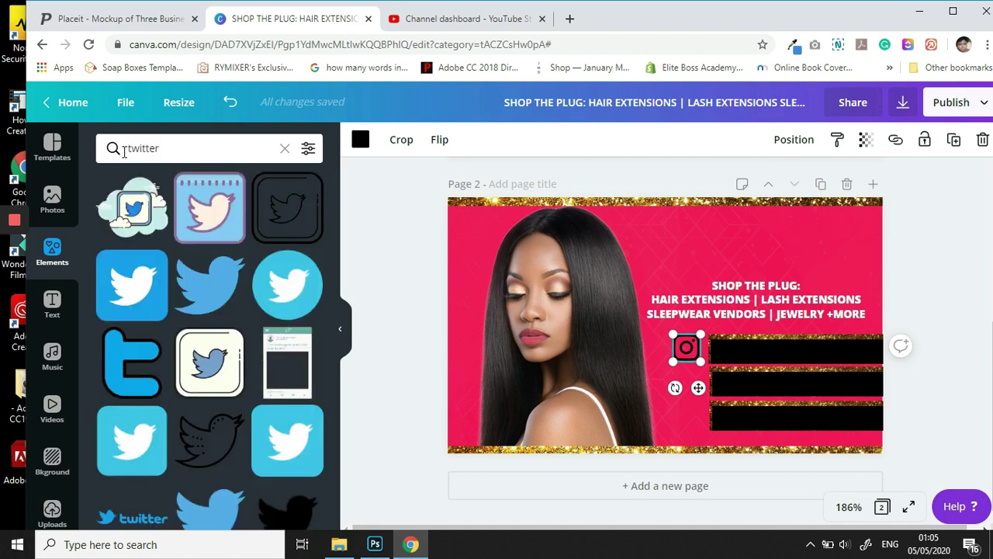
pyautogui.click(217, 284)
pyautogui.moveTo(680, 337); pyautogui.dragTo(686, 380)
# - Add a globe outline element, shrink it and place it beside the third black bar
pyautogui.click(147, 148)
pyautogui.write('tweb')
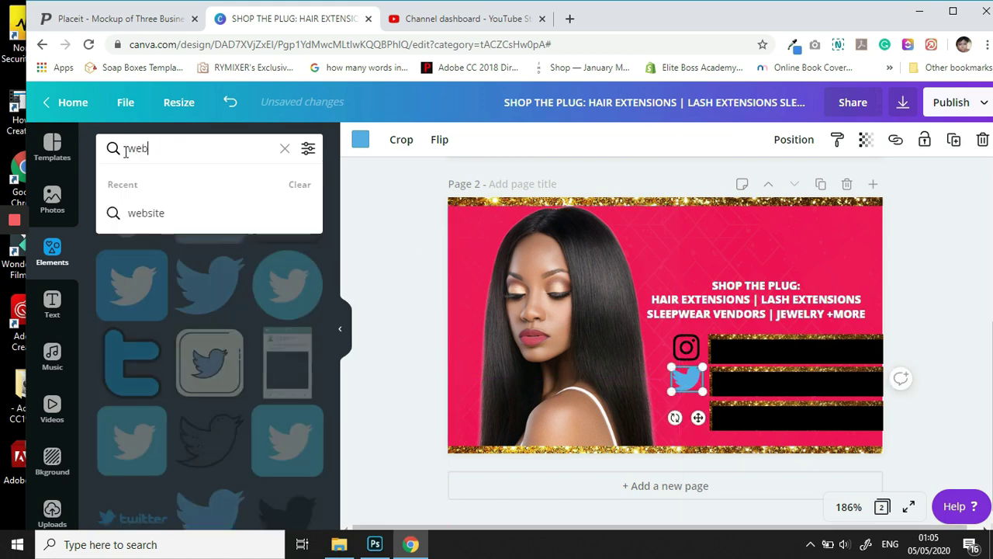
pyautogui.press('Return')
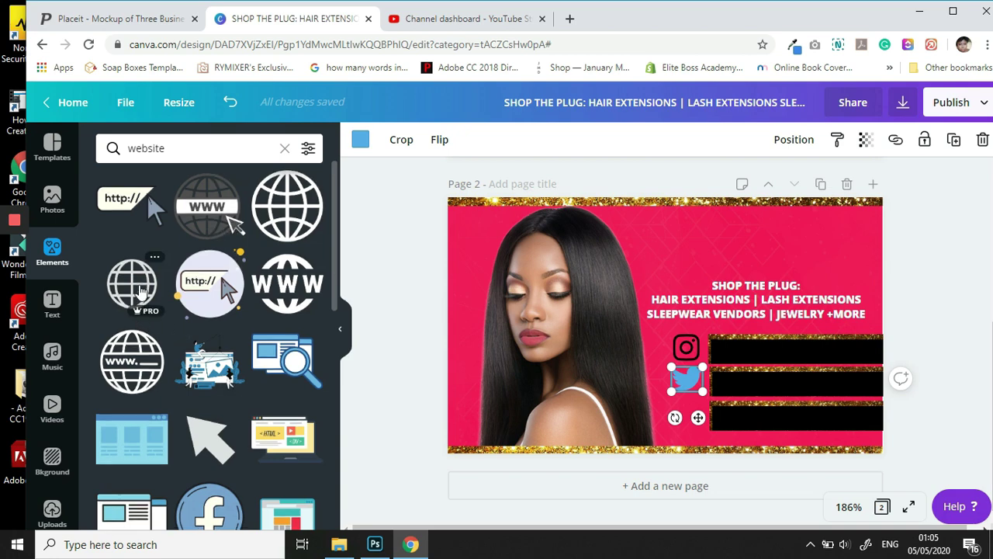
pyautogui.scroll(-1, 142, 227)
pyautogui.click(142, 227)
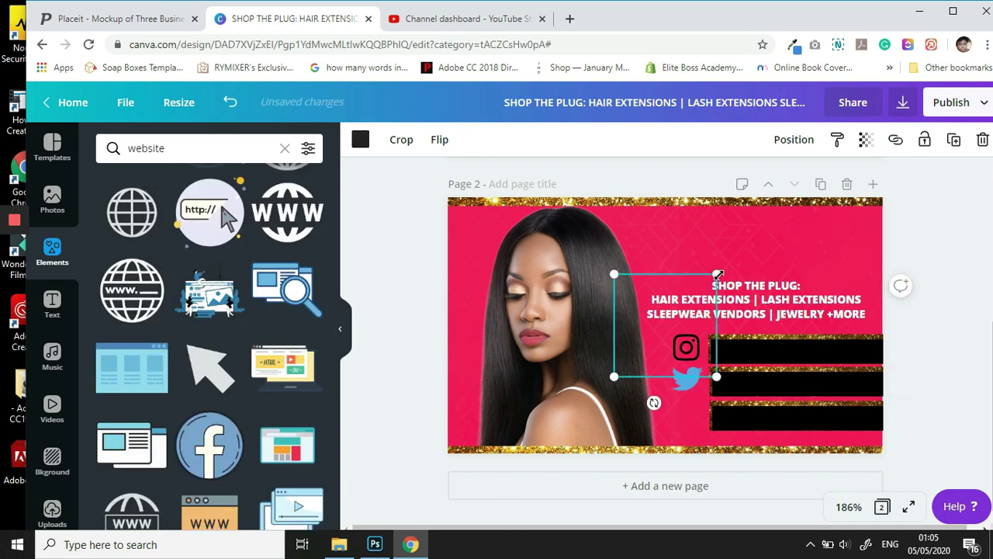
pyautogui.moveTo(680, 325); pyautogui.dragTo(658, 334)
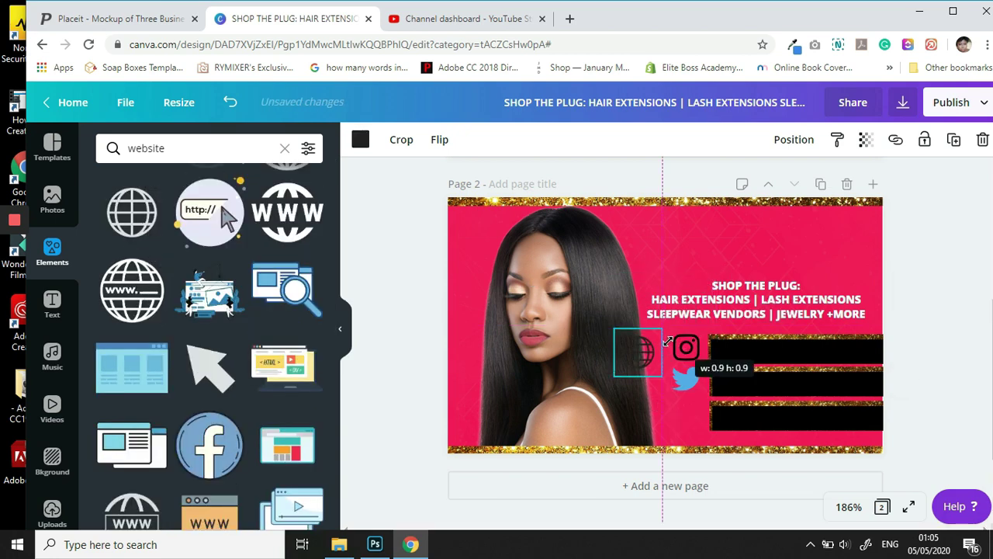
pyautogui.moveTo(642, 370); pyautogui.dragTo(698, 430)
# - Recolour the globe, Twitter bird and Instagram icons white
pyautogui.click(360, 139)
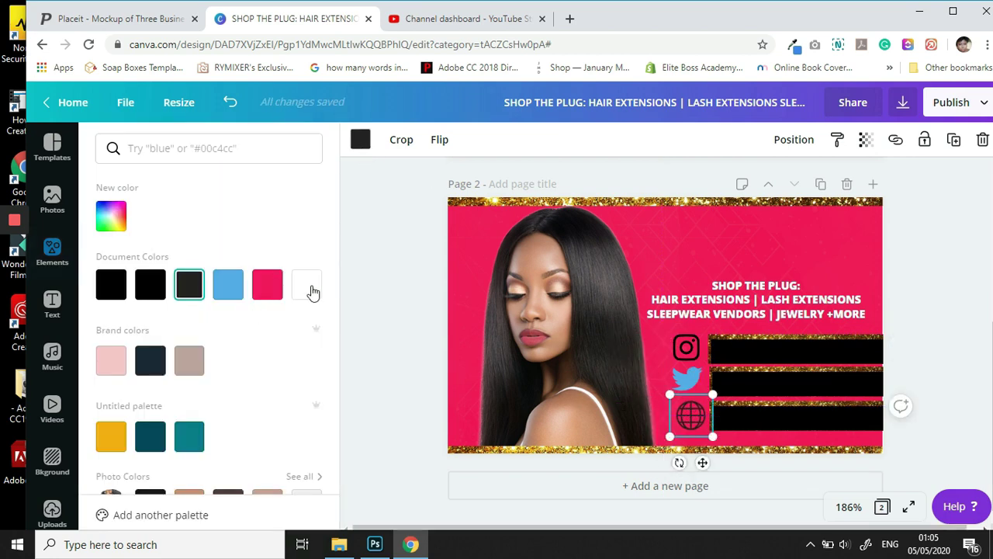
pyautogui.click(307, 284)
pyautogui.click(689, 379)
pyautogui.click(305, 288)
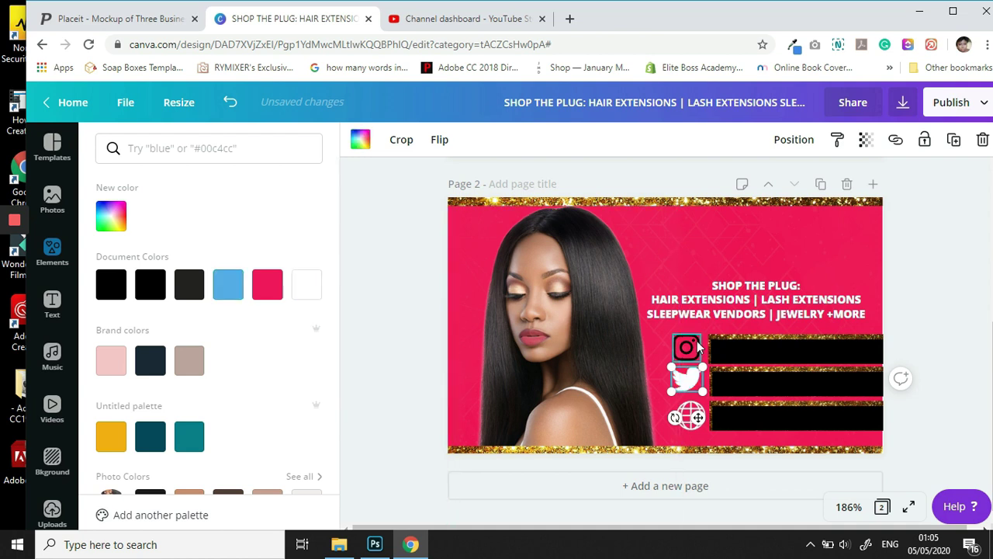
pyautogui.click(686, 348)
pyautogui.click(306, 293)
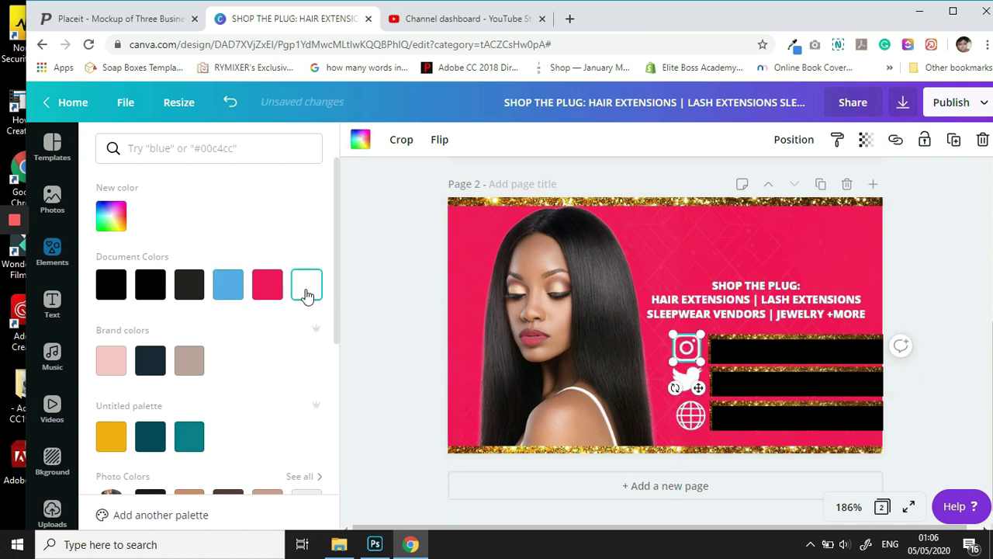
# - Add a subheading with the business's Instagram handle in bold uppercase, placed on the first black bar
pyautogui.click(53, 304)
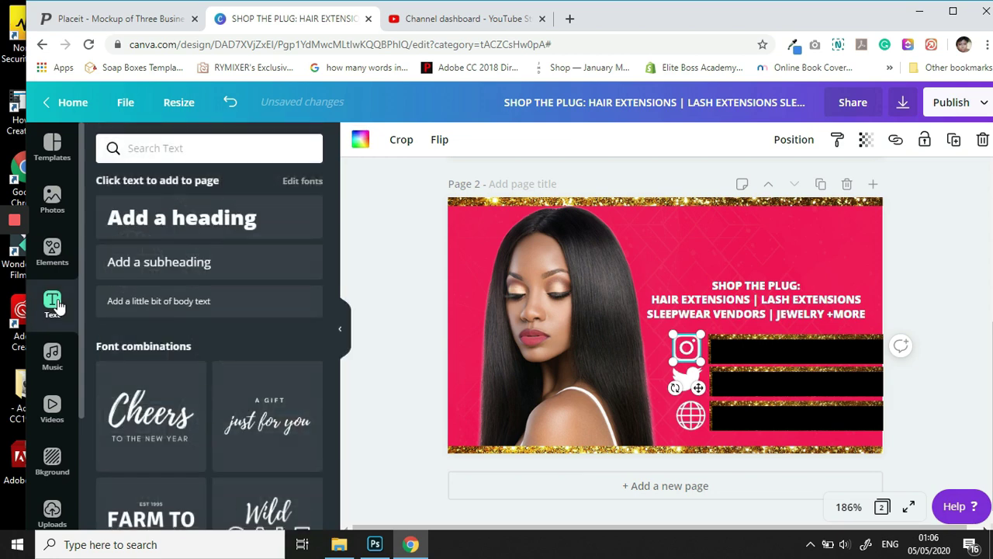
pyautogui.click(177, 268)
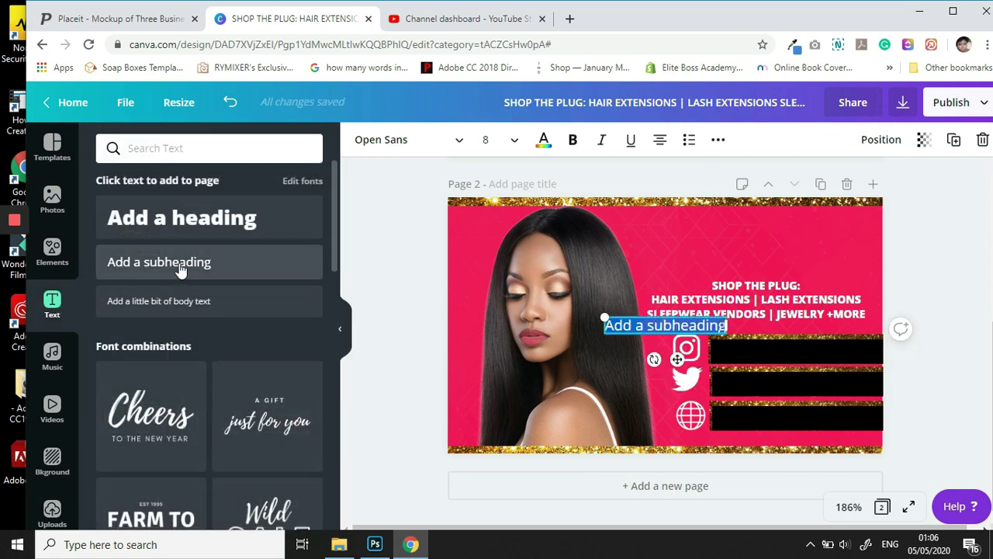
pyautogui.write('a')
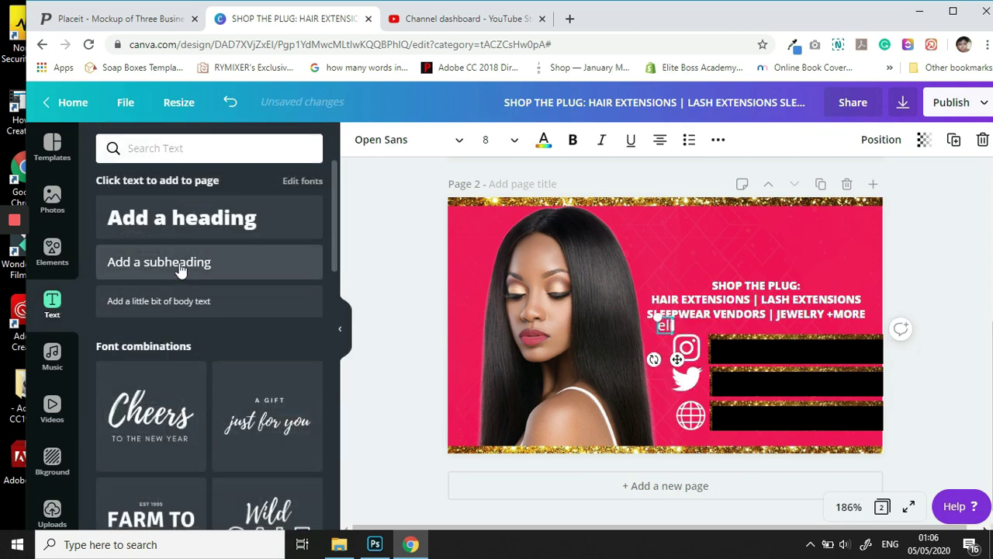
pyautogui.write('ite')
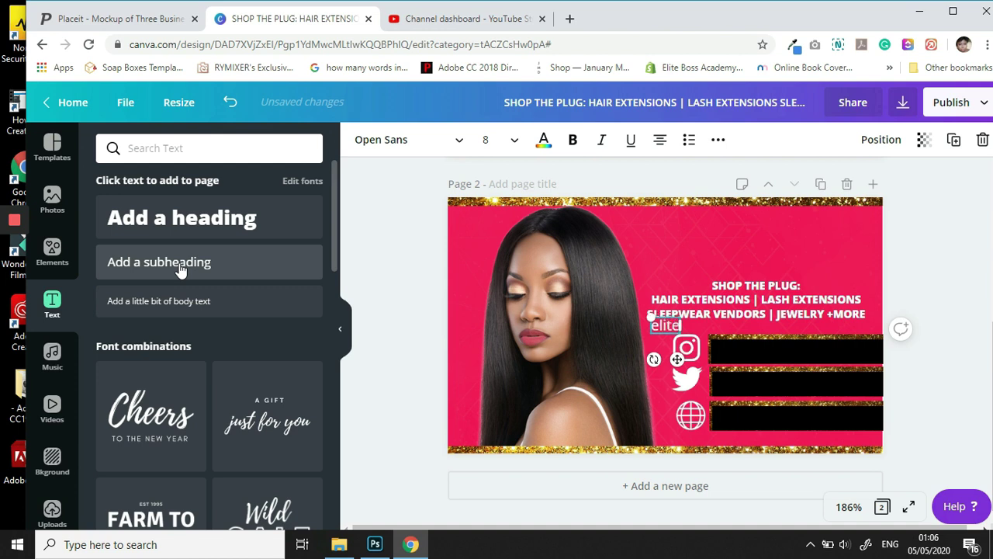
pyautogui.write('bossp')
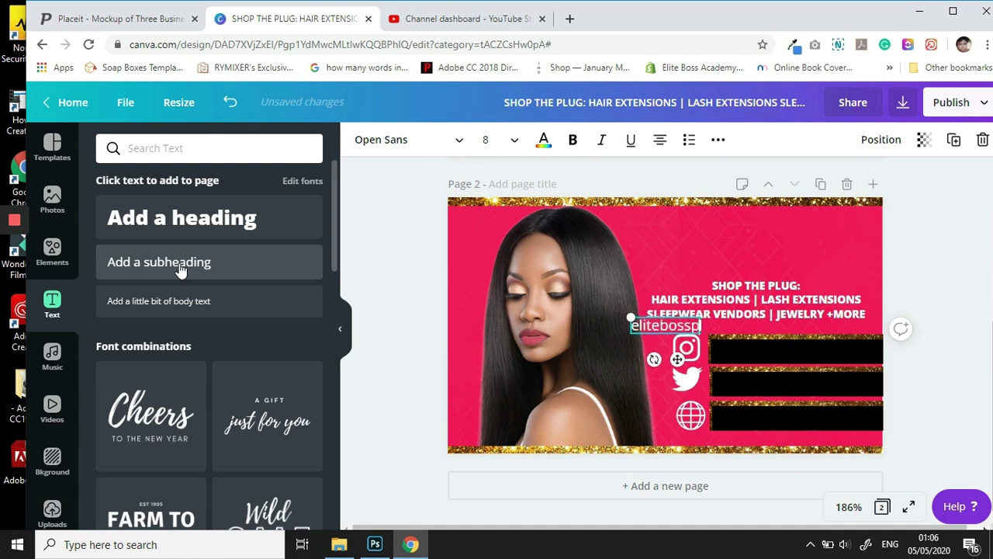
pyautogui.write('lug')
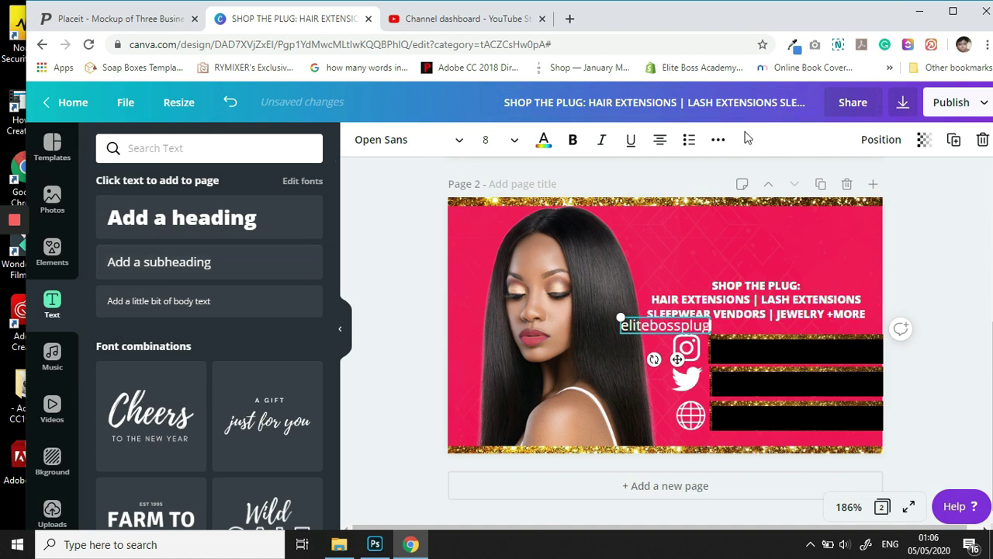
pyautogui.click(720, 144)
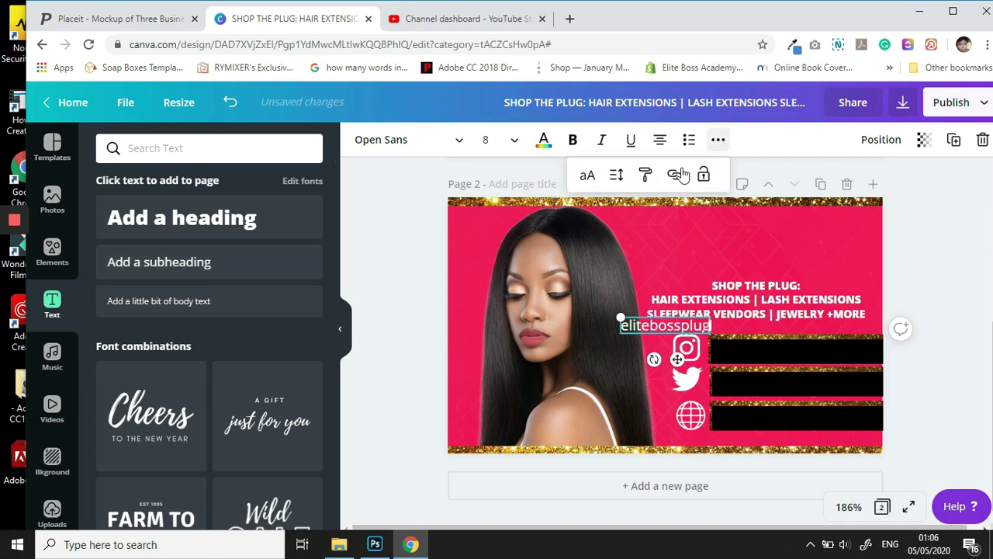
pyautogui.click(588, 174)
pyautogui.click(572, 140)
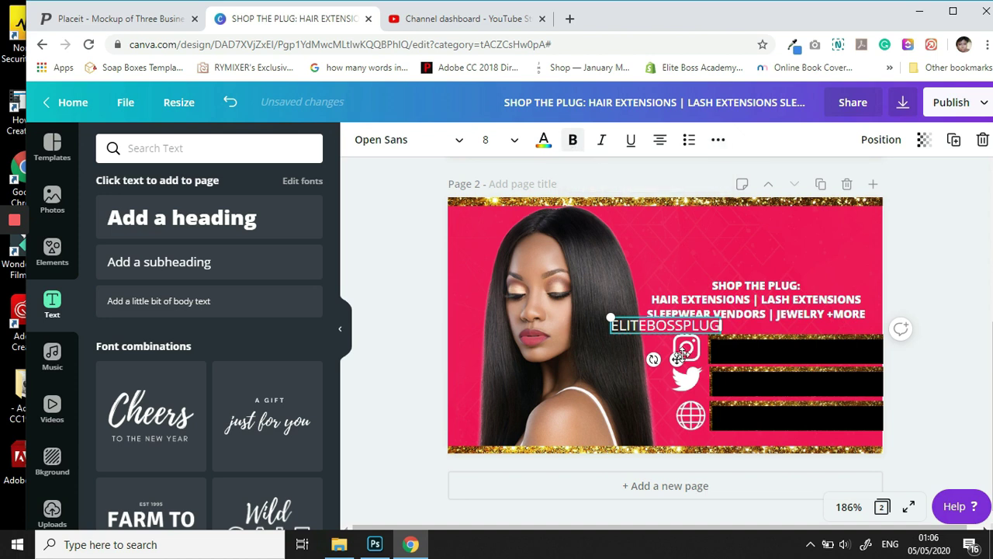
pyautogui.doubleClick(621, 326)
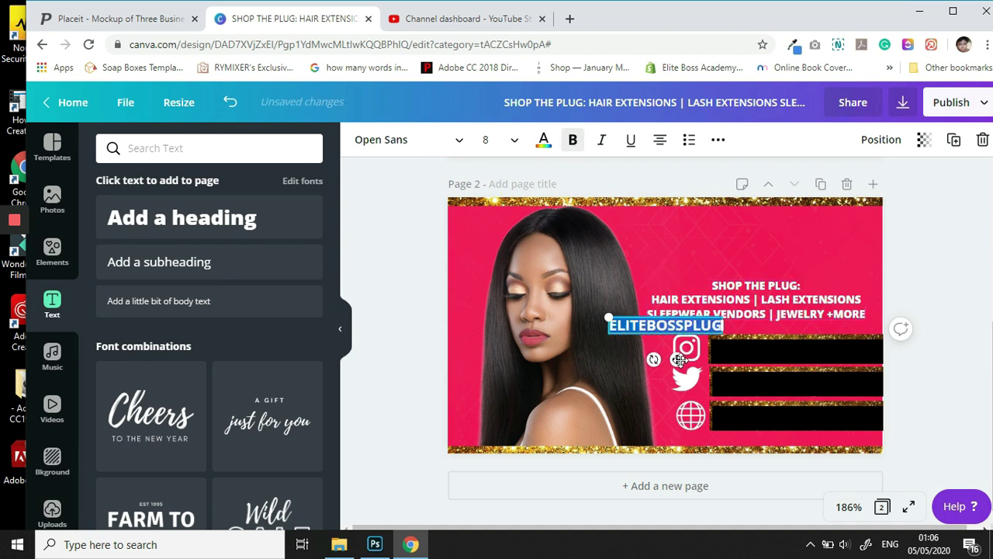
pyautogui.moveTo(676, 360); pyautogui.dragTo(795, 371)
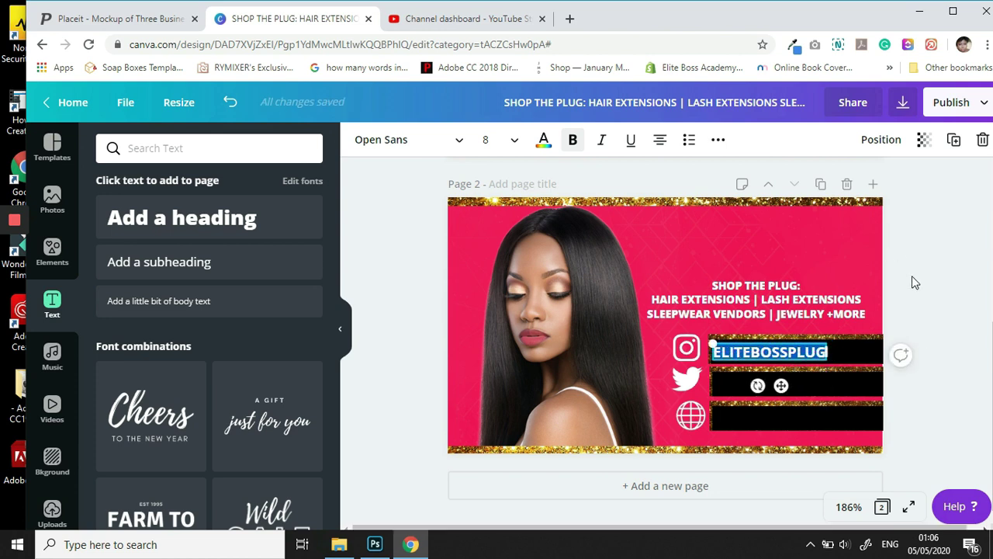
# - Duplicate the handle onto the second black bar and change it to PLUGELITE
pyautogui.click(954, 140)
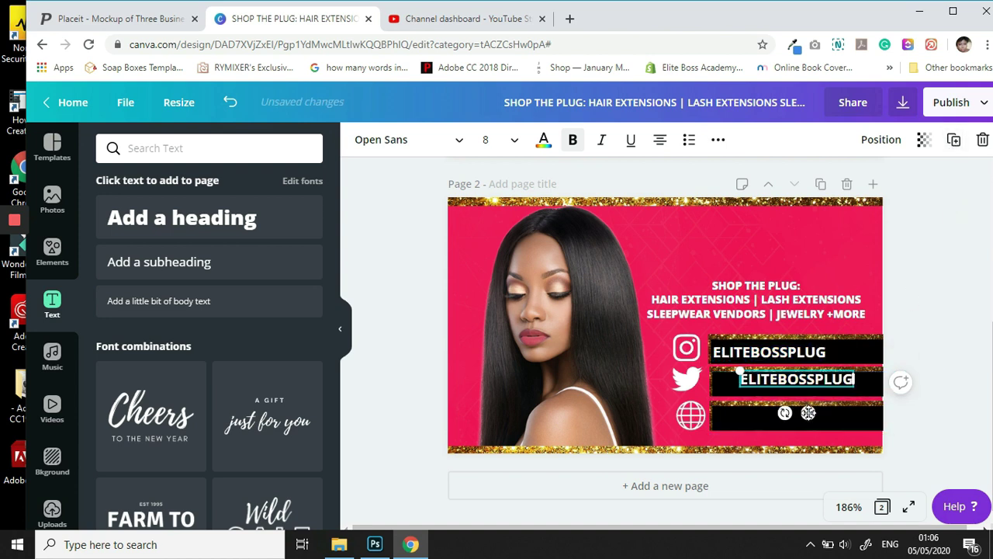
pyautogui.moveTo(808, 412); pyautogui.dragTo(786, 416)
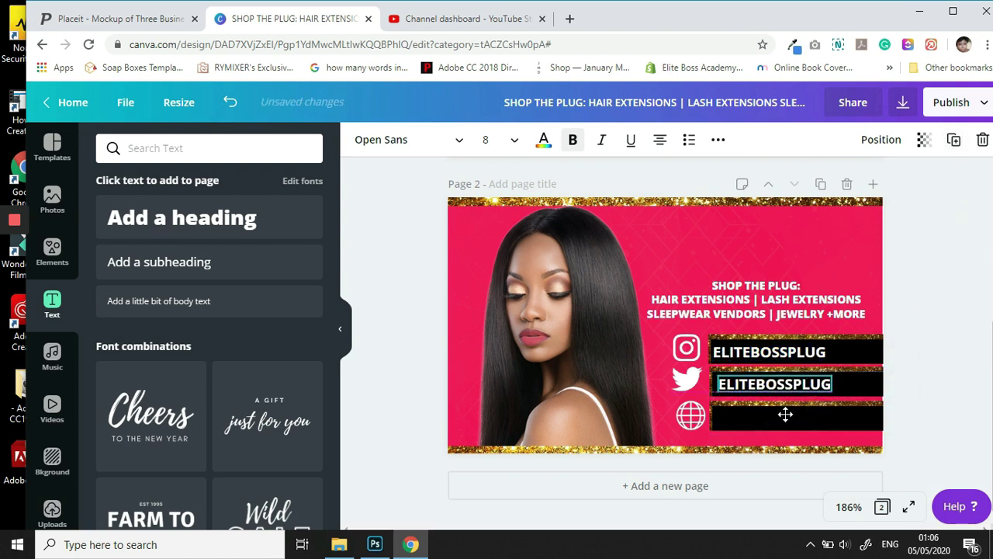
pyautogui.doubleClick(779, 383)
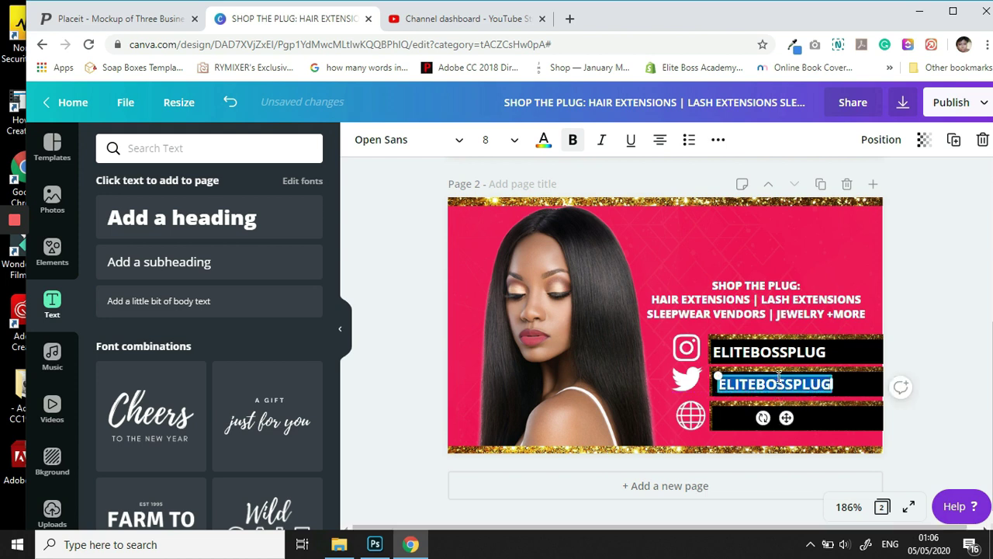
pyautogui.write('PL')
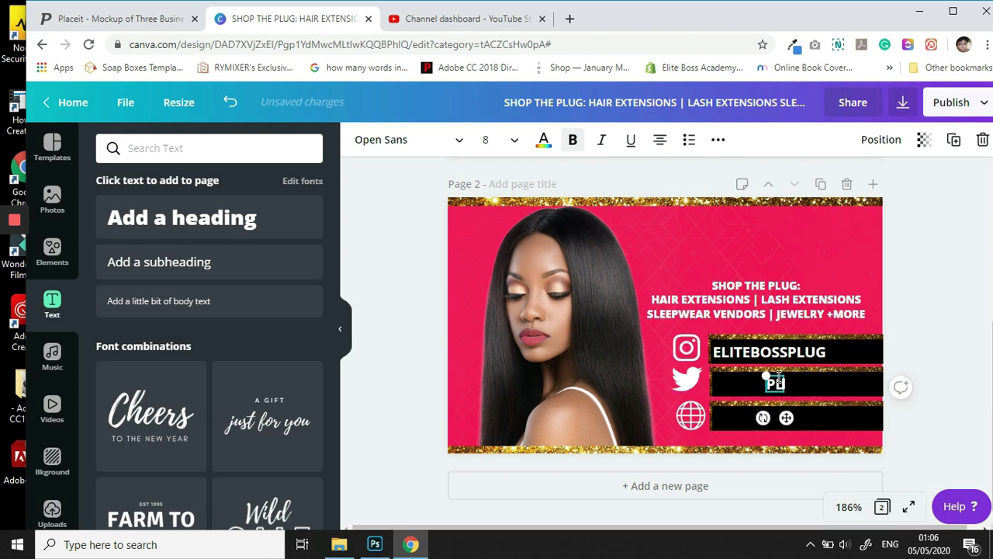
pyautogui.write('UG')
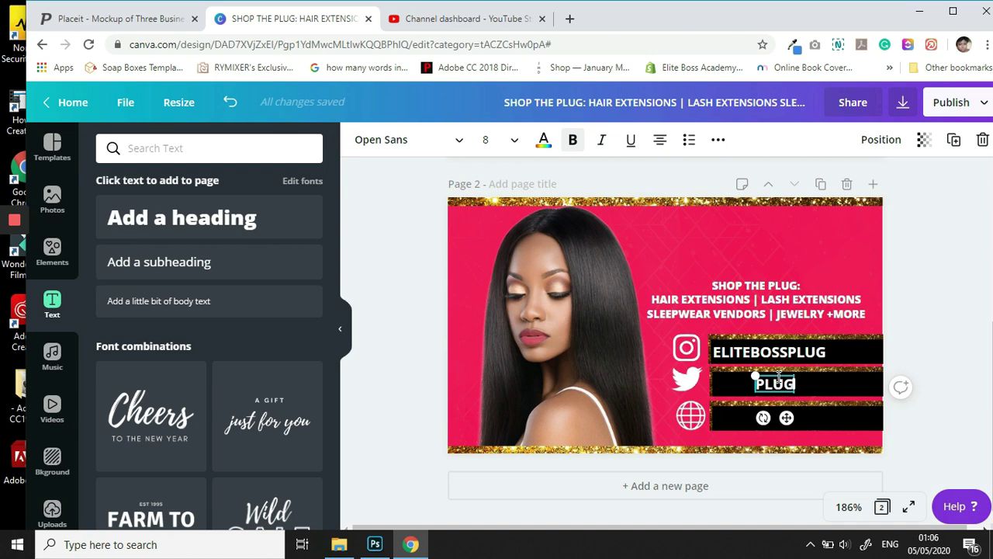
pyautogui.write('ELITE')
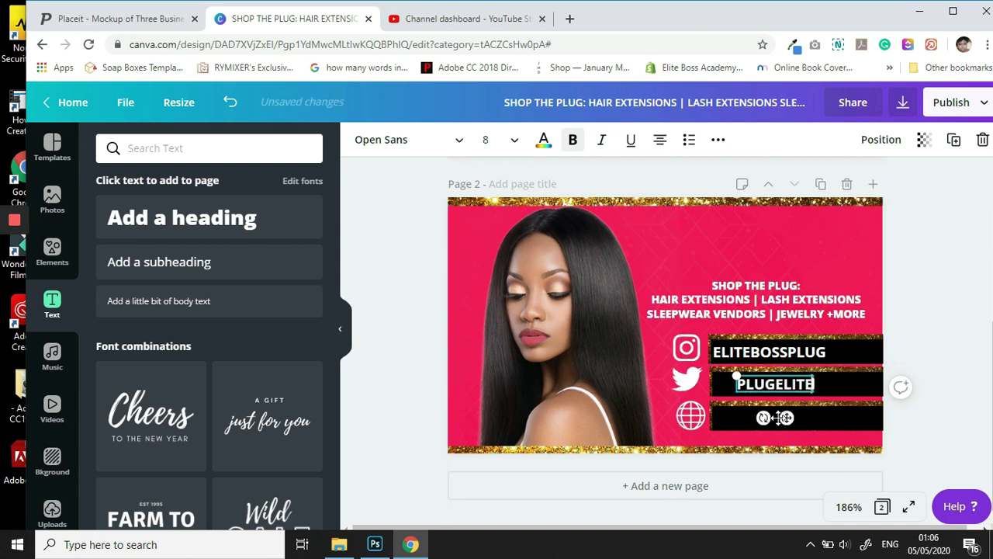
pyautogui.moveTo(776, 417); pyautogui.dragTo(757, 418)
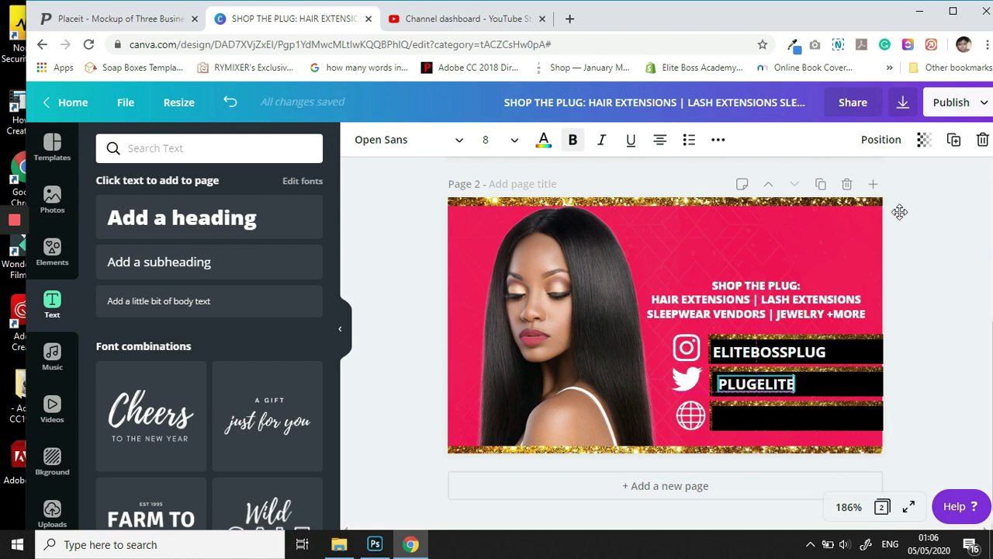
# - Duplicate PLUGELITE into the website row, change it to ELITEBOSSPLUG.COM, and align it on the bar
pyautogui.click(954, 140)
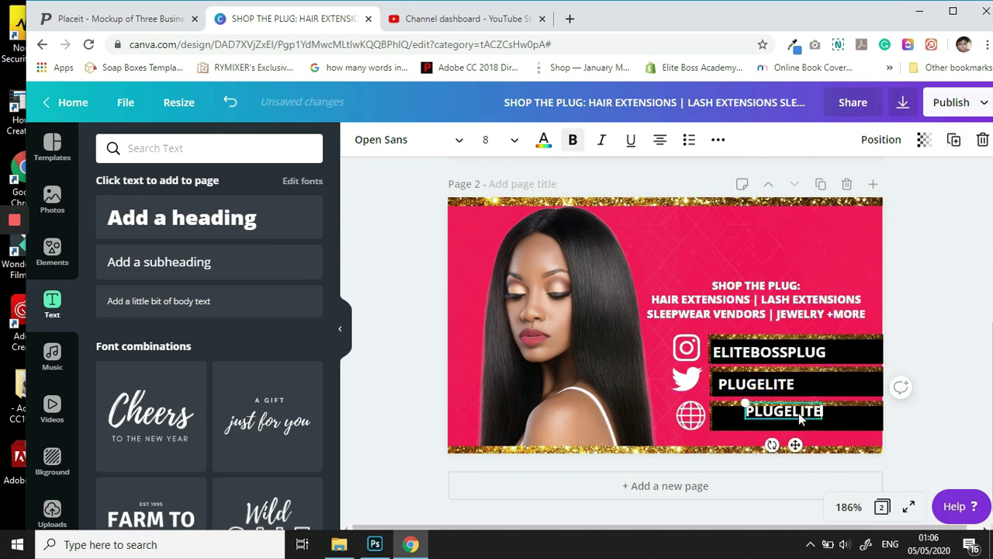
pyautogui.moveTo(783, 452); pyautogui.dragTo(775, 455)
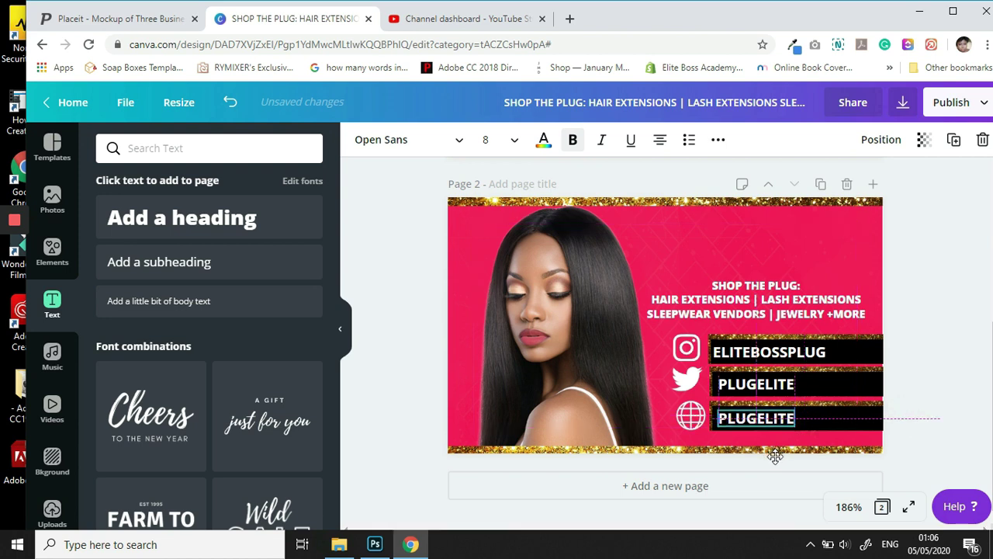
pyautogui.doubleClick(754, 419)
pyautogui.click(754, 416)
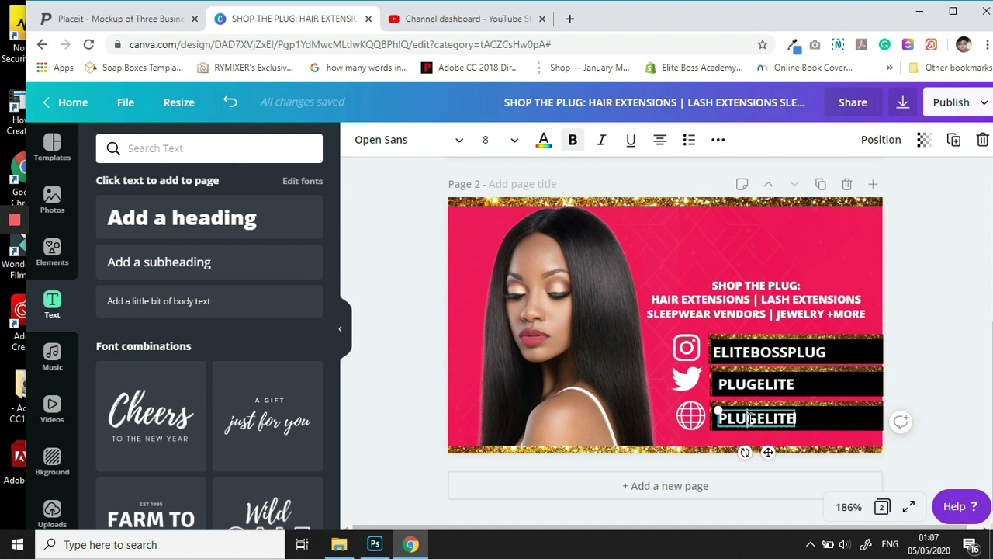
pyautogui.doubleClick(749, 420)
pyautogui.write('ELI')
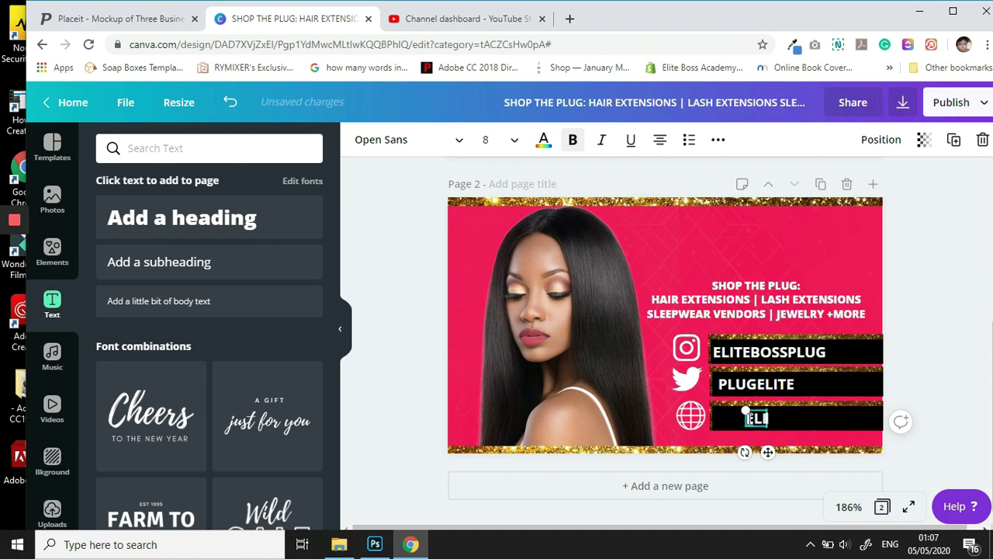
pyautogui.write('TEBOSSP')
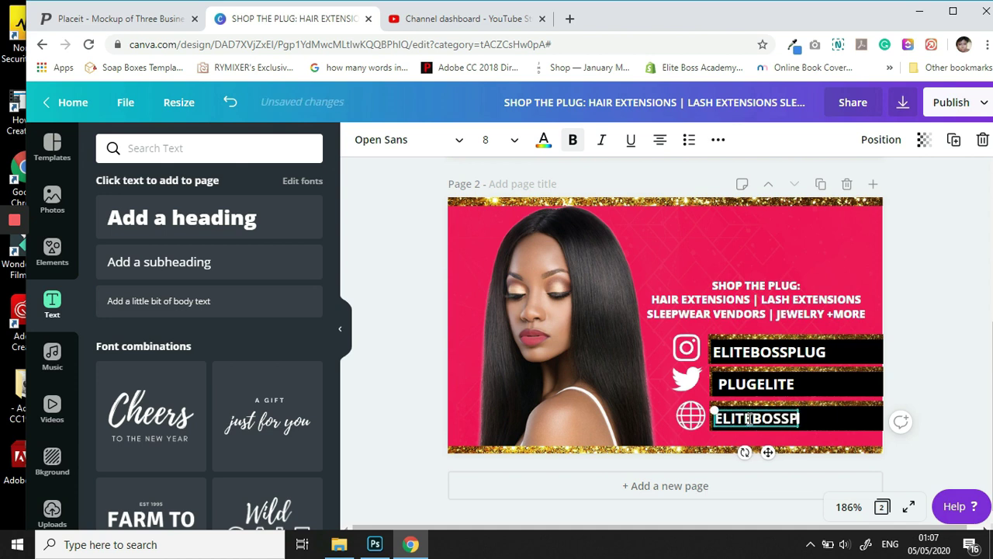
pyautogui.write('LUG')
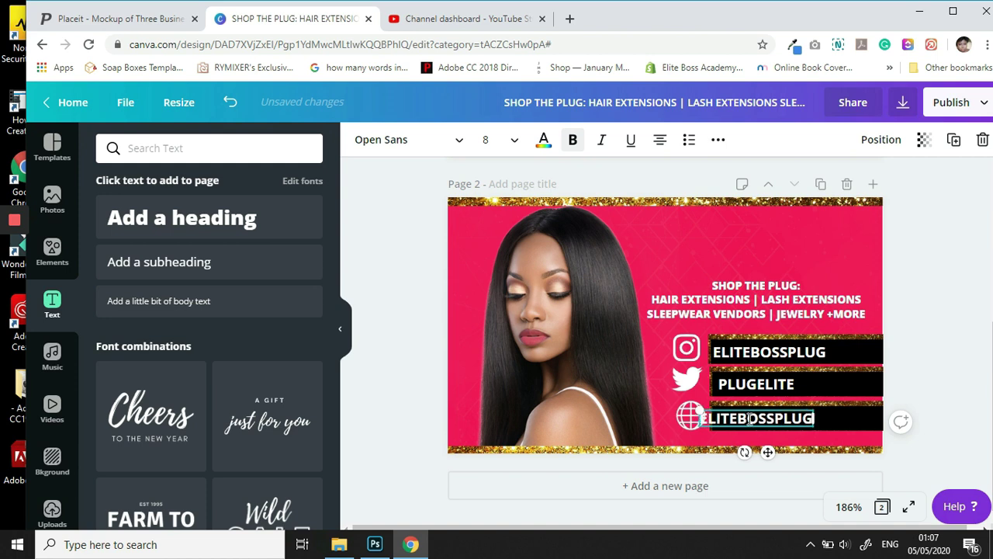
pyautogui.write('.C')
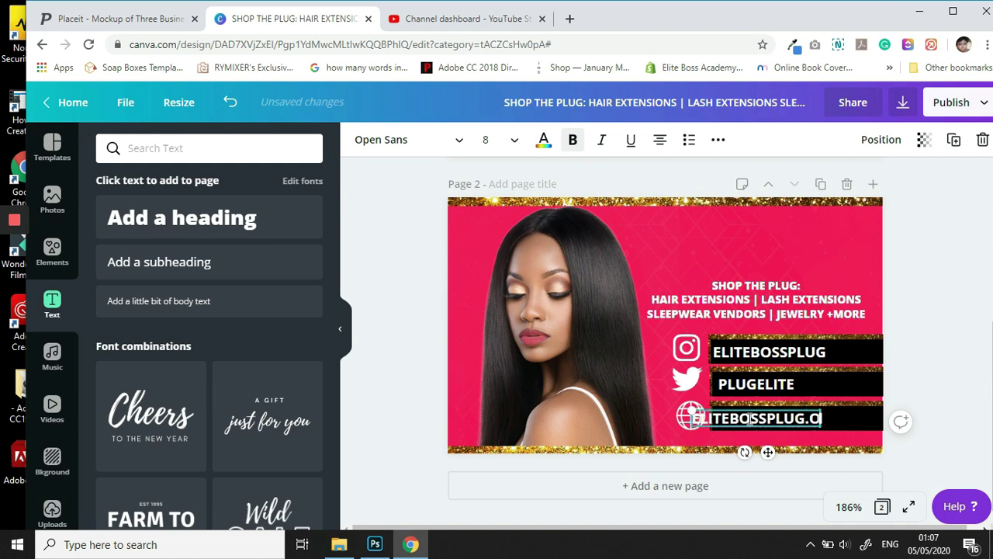
pyautogui.write('OM')
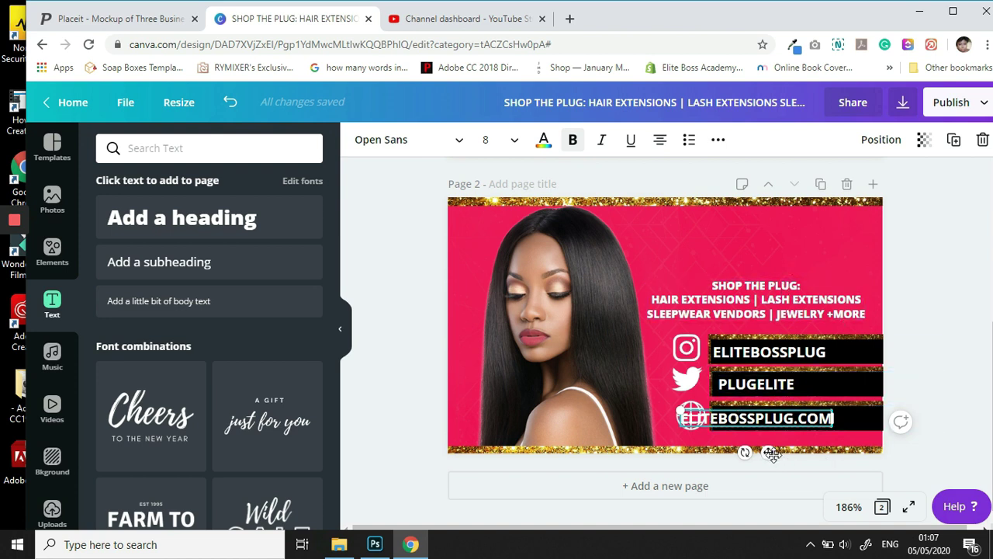
pyautogui.moveTo(790, 455); pyautogui.dragTo(807, 454)
# - Set the model photo's transparency to about 58
pyautogui.click(930, 311)
pyautogui.click(550, 290)
pyautogui.click(865, 140)
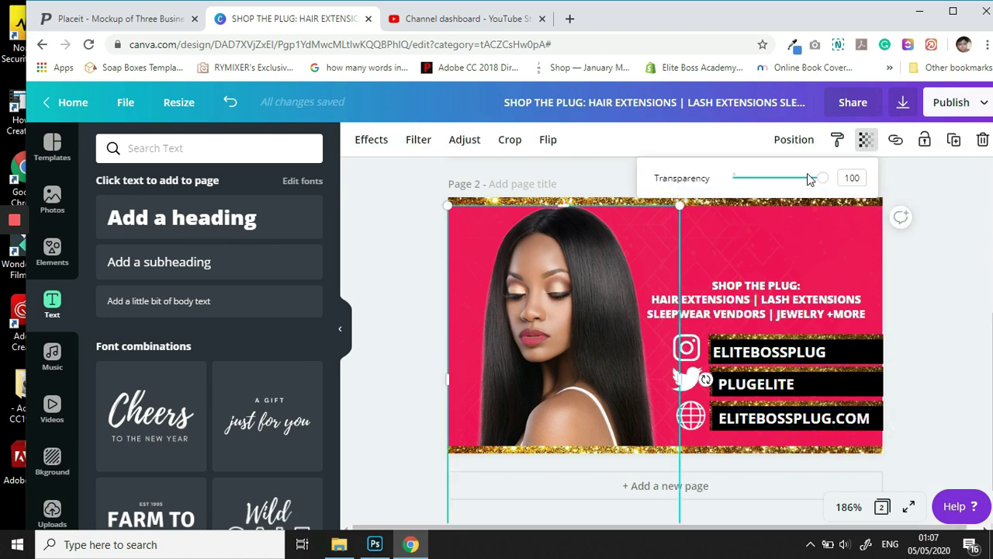
pyautogui.click(764, 179)
pyautogui.moveTo(765, 182); pyautogui.dragTo(786, 185)
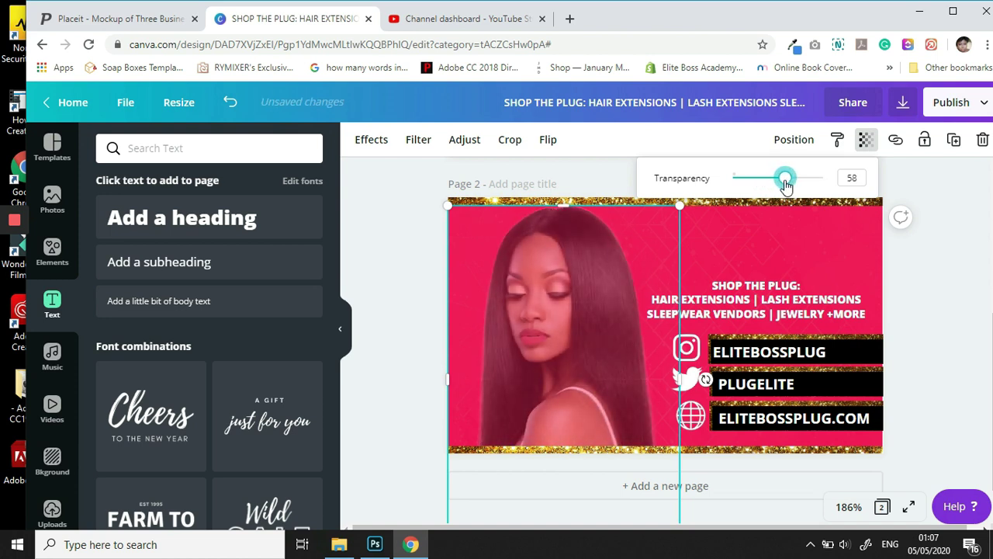
pyautogui.click(934, 323)
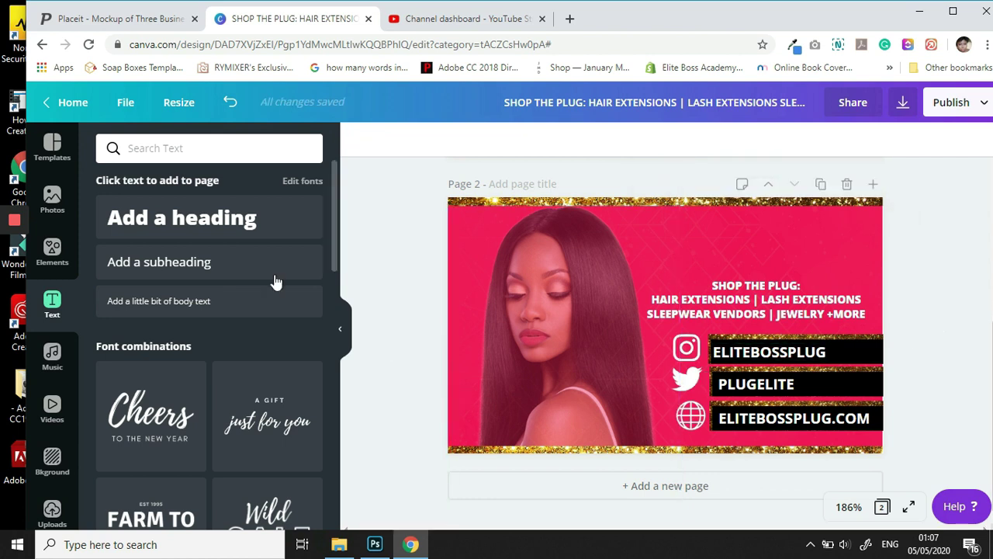
# - Add the uploaded gold BOSS logo, resize it to about 2.7 × 1.2, and place it above SHOP THE PLUG
pyautogui.scroll(-1, 59, 454)
pyautogui.click(55, 446)
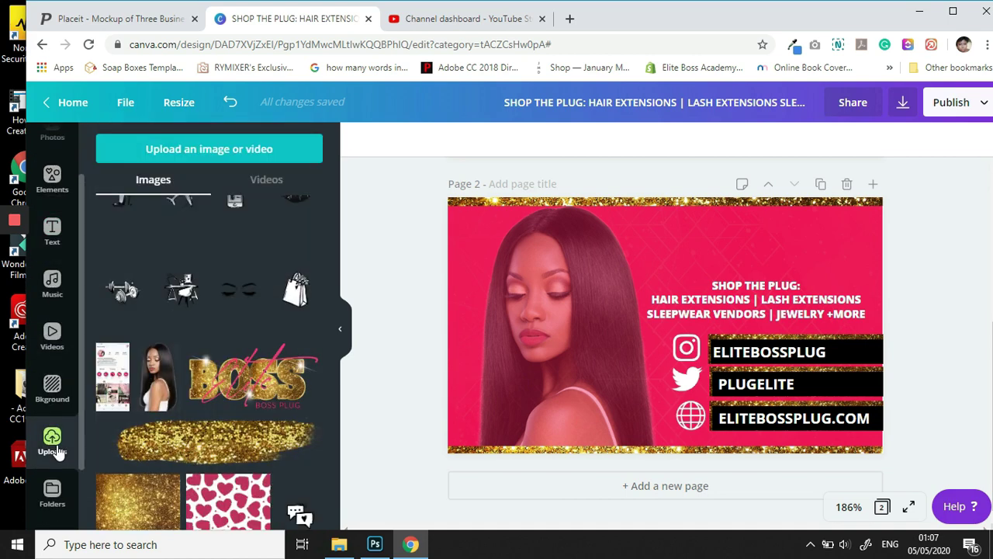
pyautogui.click(223, 382)
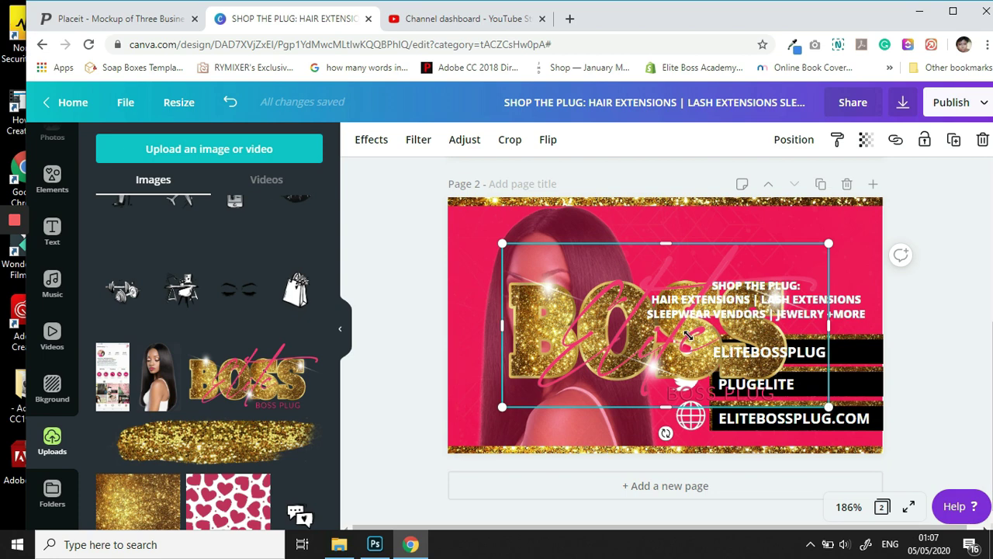
pyautogui.moveTo(688, 335); pyautogui.dragTo(636, 305)
pyautogui.moveTo(576, 315); pyautogui.dragTo(758, 244)
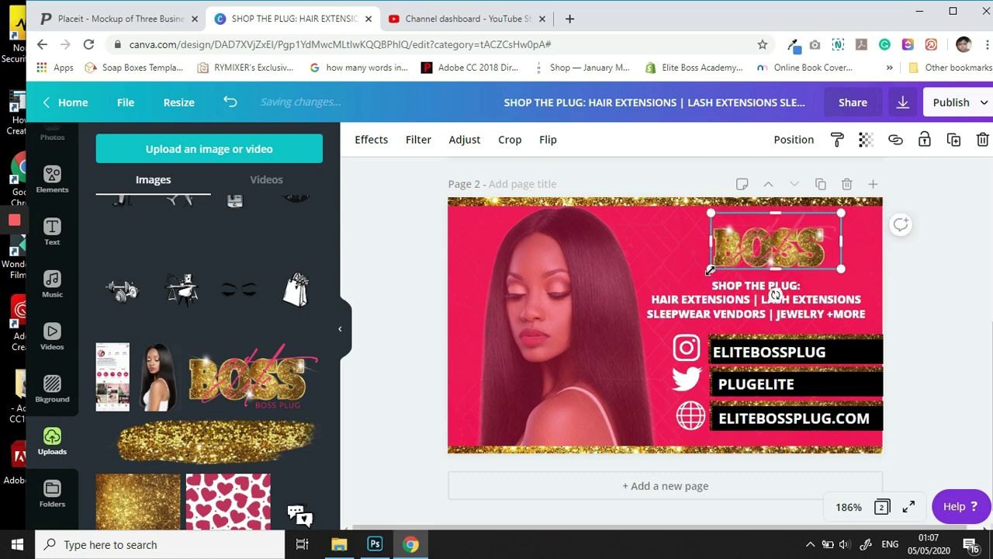
pyautogui.moveTo(704, 271); pyautogui.dragTo(700, 272)
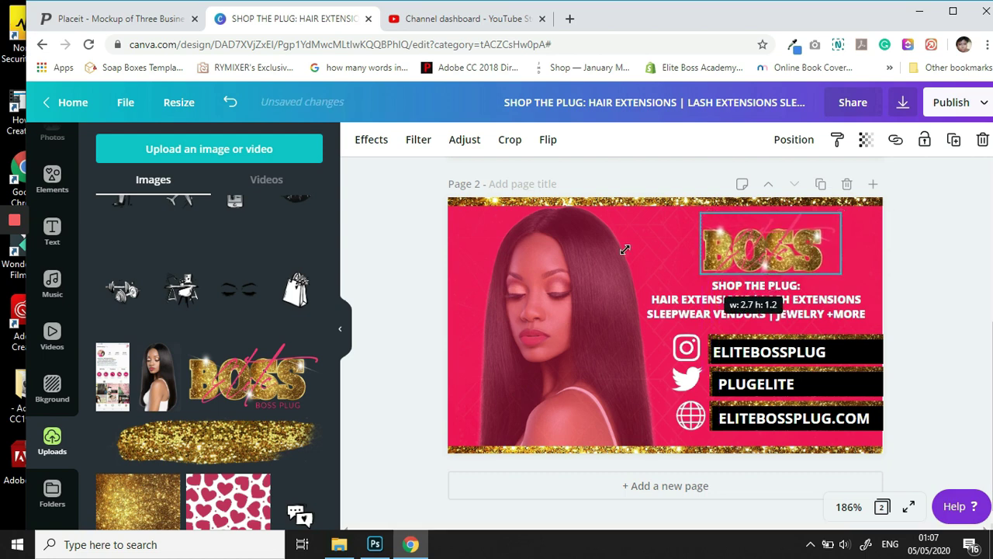
pyautogui.moveTo(624, 249); pyautogui.dragTo(605, 256)
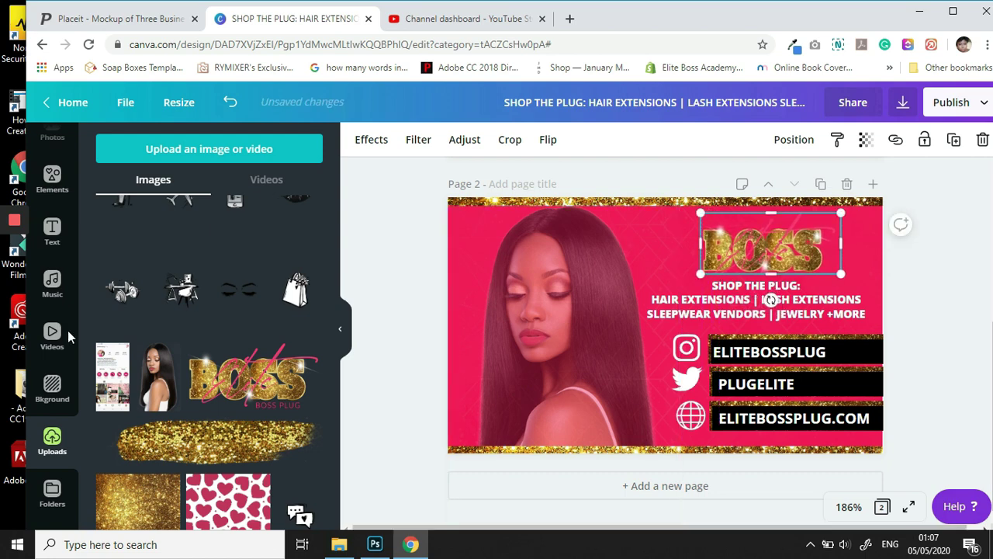
# - Add a heading reading 'Elite' in white Signatie script font, sized to about 17.5
pyautogui.click(52, 232)
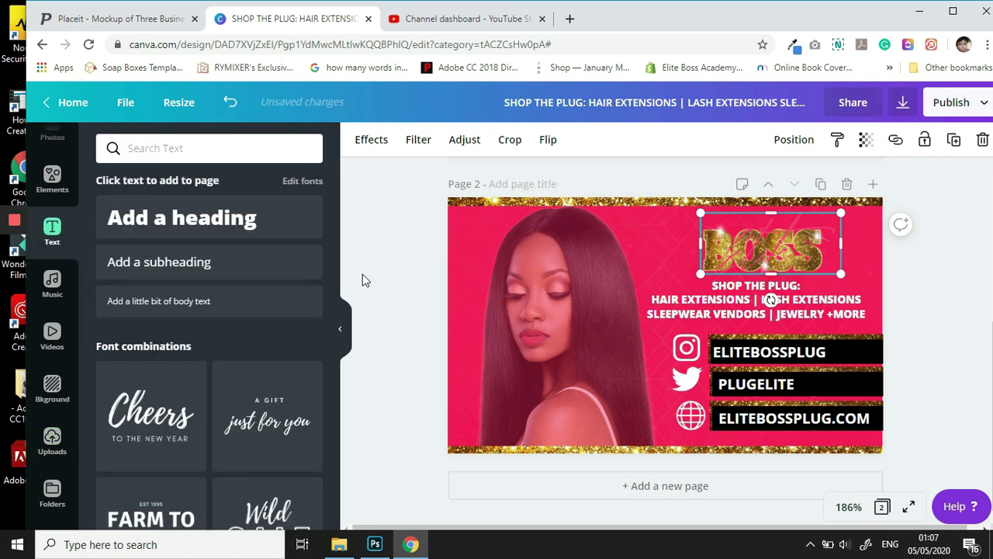
pyautogui.click(196, 220)
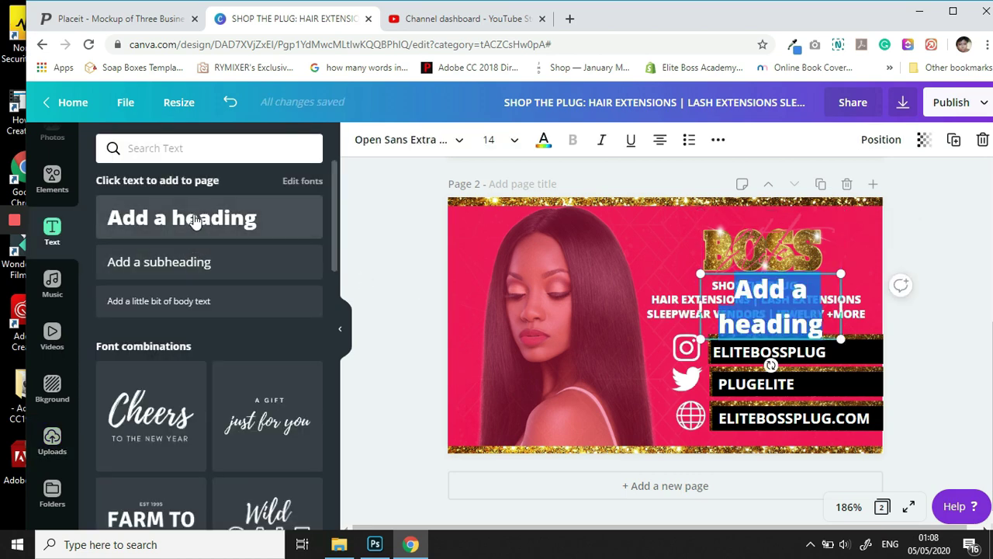
pyautogui.write('Elite')
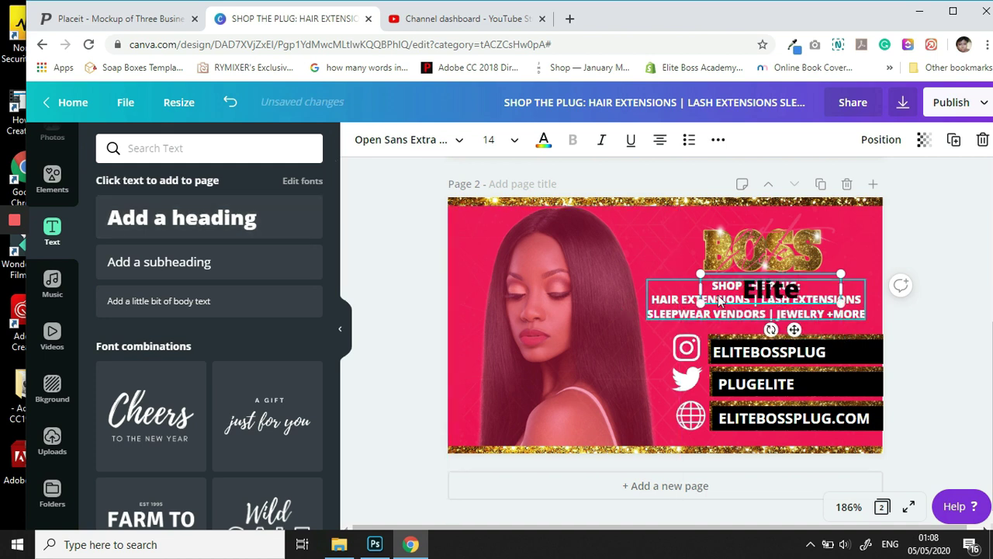
pyautogui.moveTo(800, 289); pyautogui.dragTo(715, 295)
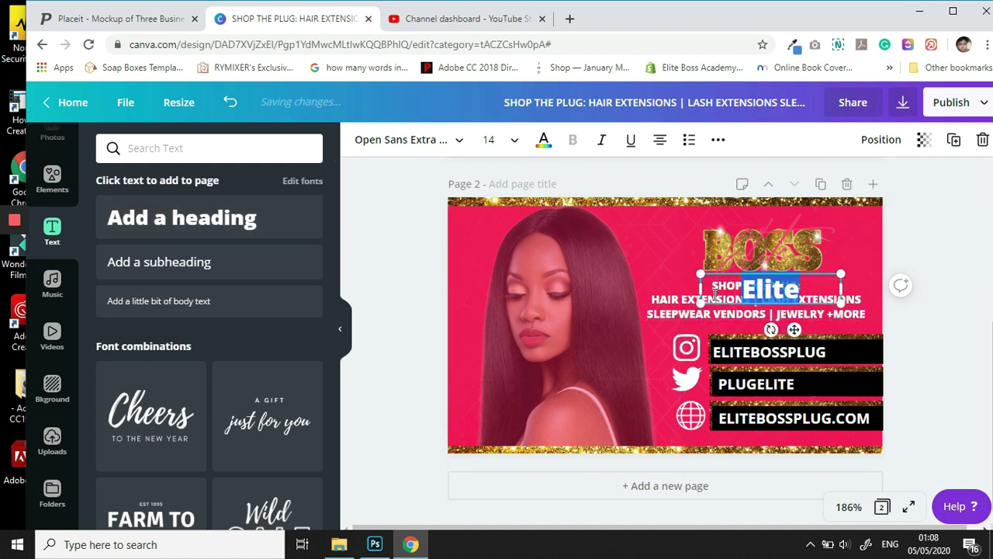
pyautogui.click(543, 140)
pyautogui.click(189, 284)
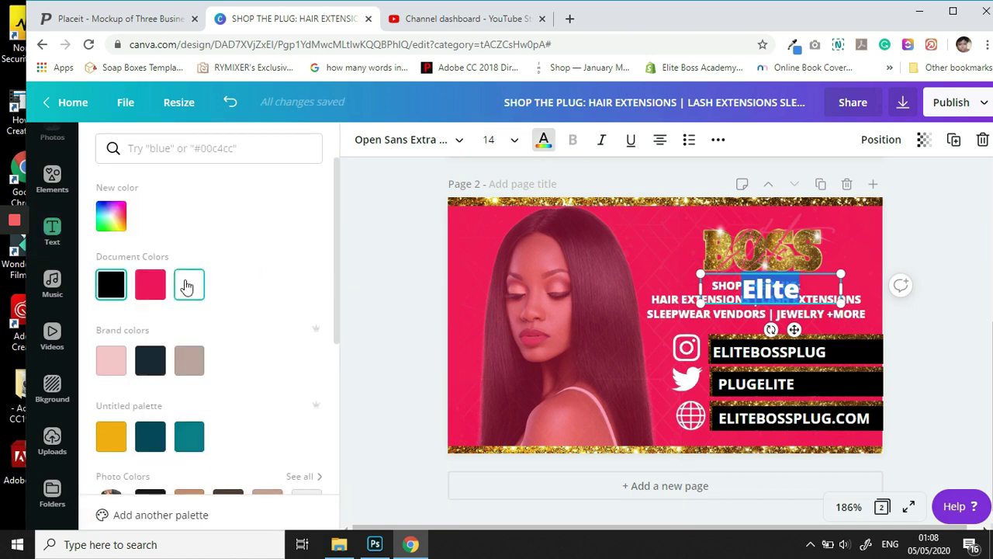
pyautogui.click(454, 143)
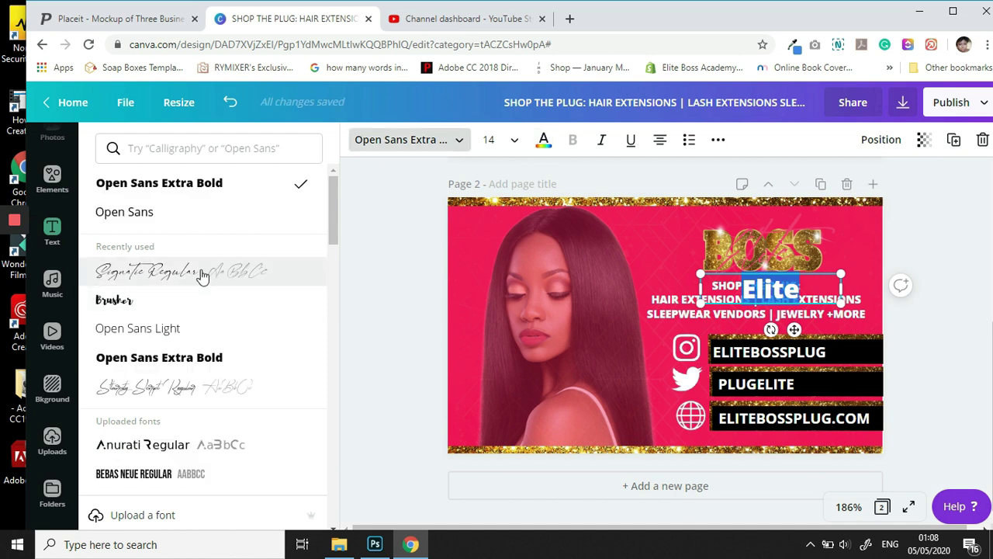
pyautogui.click(200, 275)
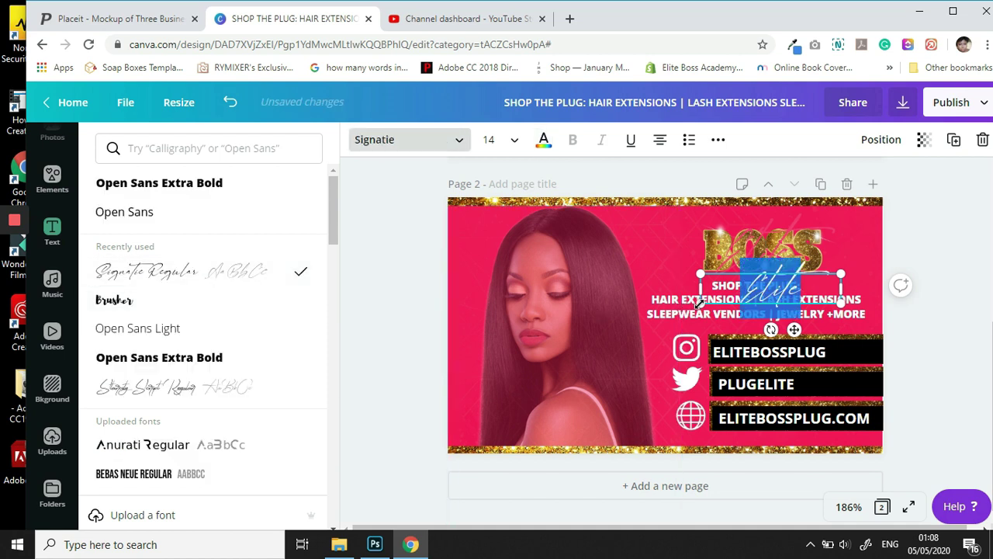
pyautogui.moveTo(668, 321); pyautogui.dragTo(664, 326)
pyautogui.moveTo(884, 276); pyautogui.dragTo(885, 276)
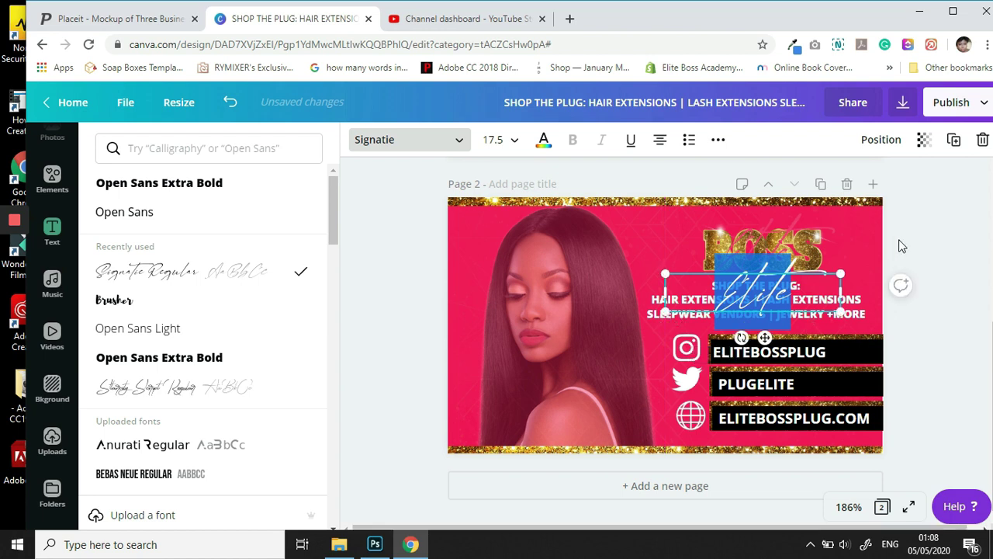
# - Position the Elite script text over the gold BOSS logo
pyautogui.press('Escape')
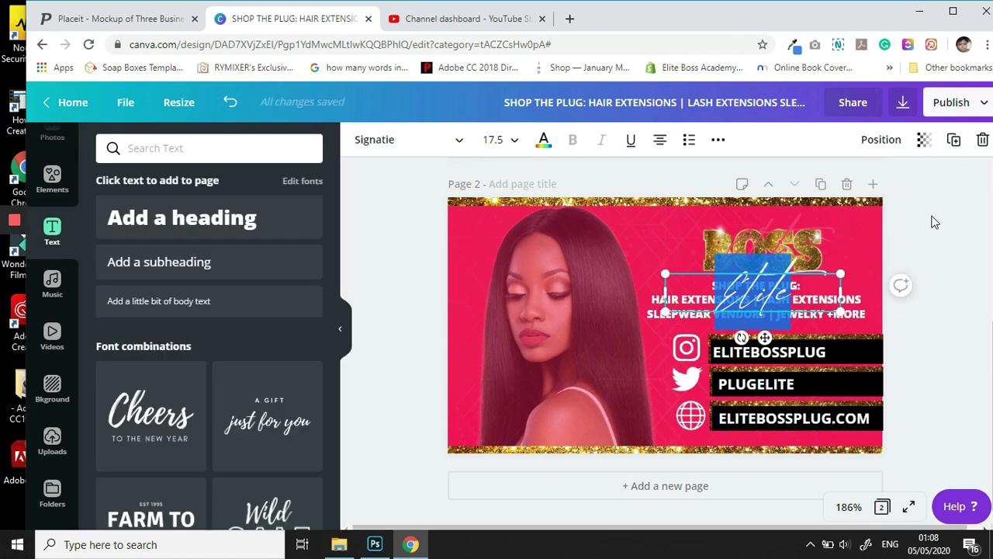
pyautogui.press('Escape')
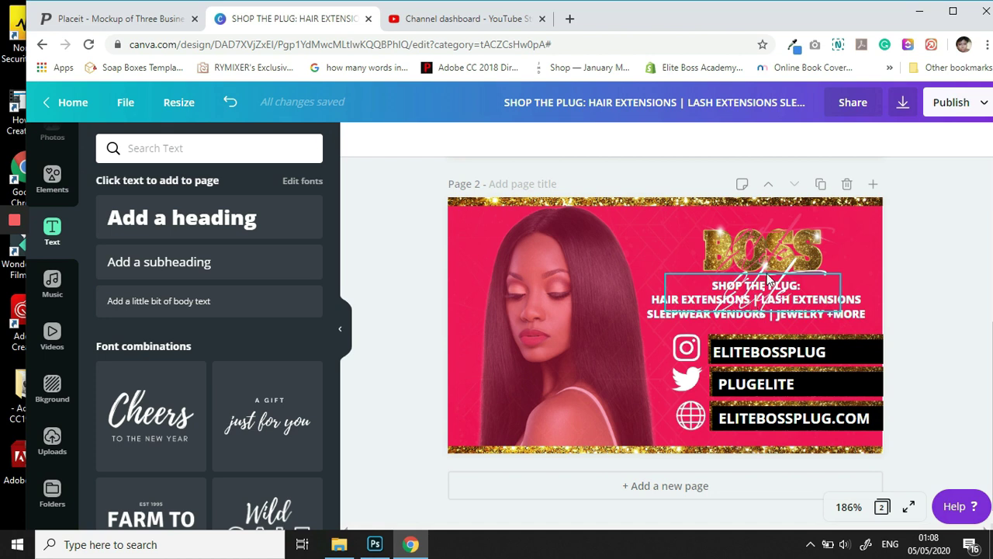
pyautogui.moveTo(750, 304); pyautogui.dragTo(755, 257)
pyautogui.press('Right')
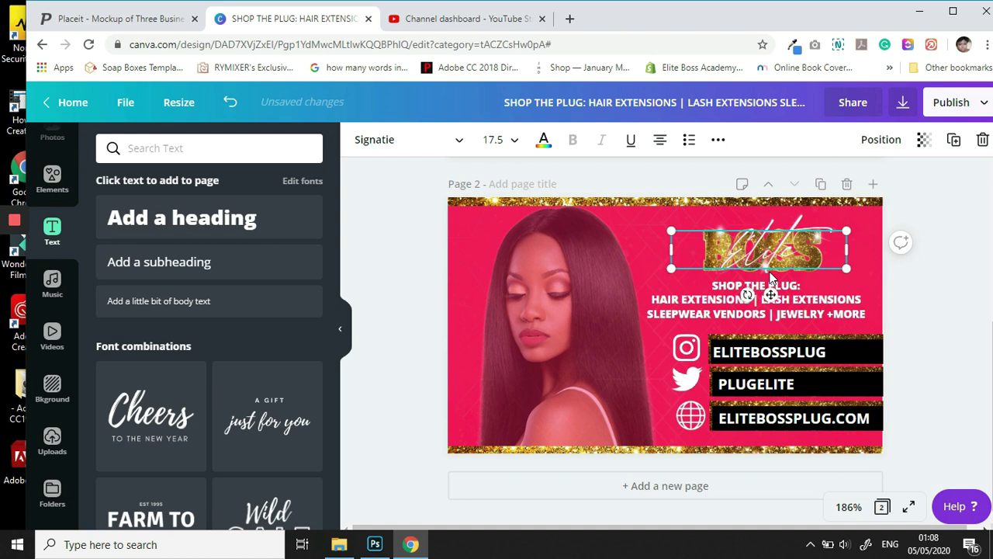
pyautogui.press('Left')
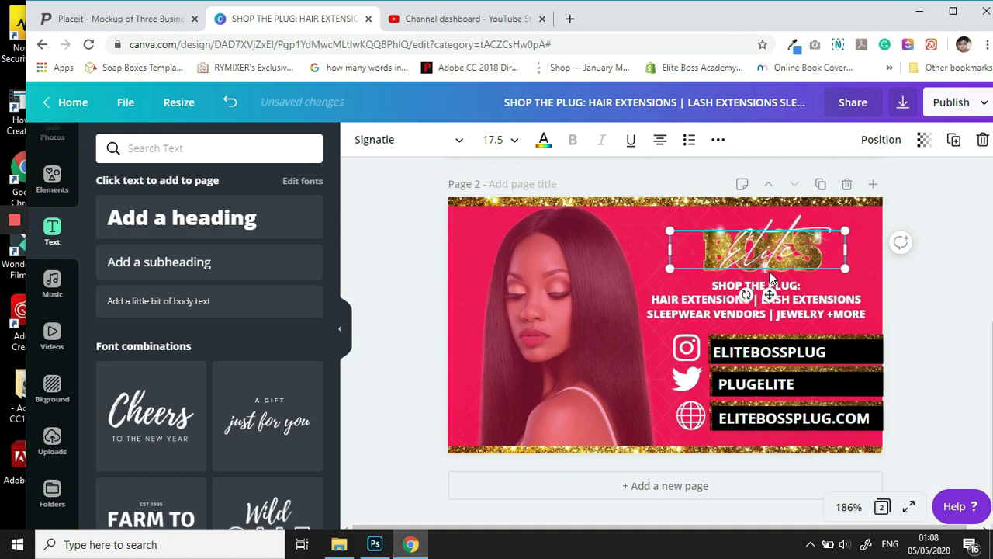
pyautogui.press('Left')
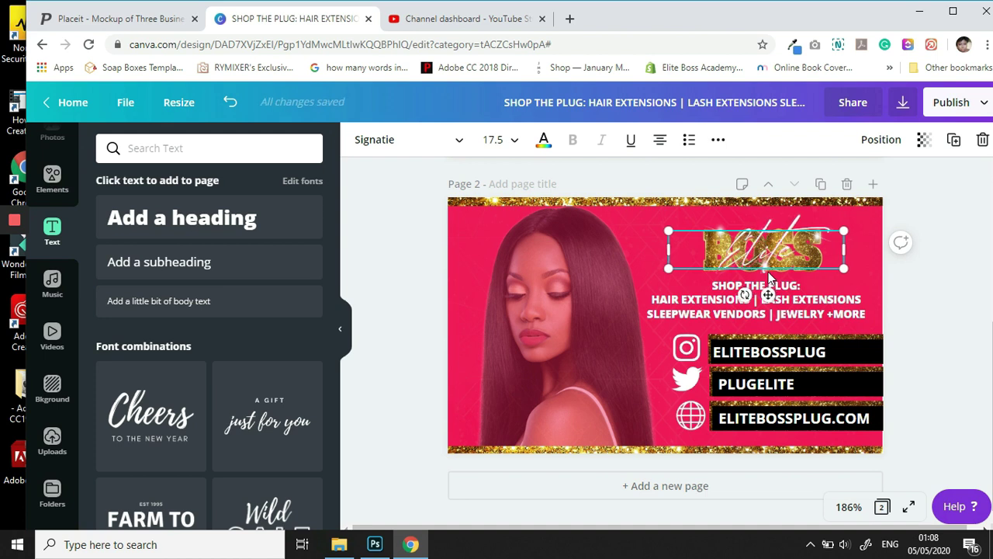
# - Move the SHOP THE PLUG services text slightly right and down
pyautogui.click(857, 318)
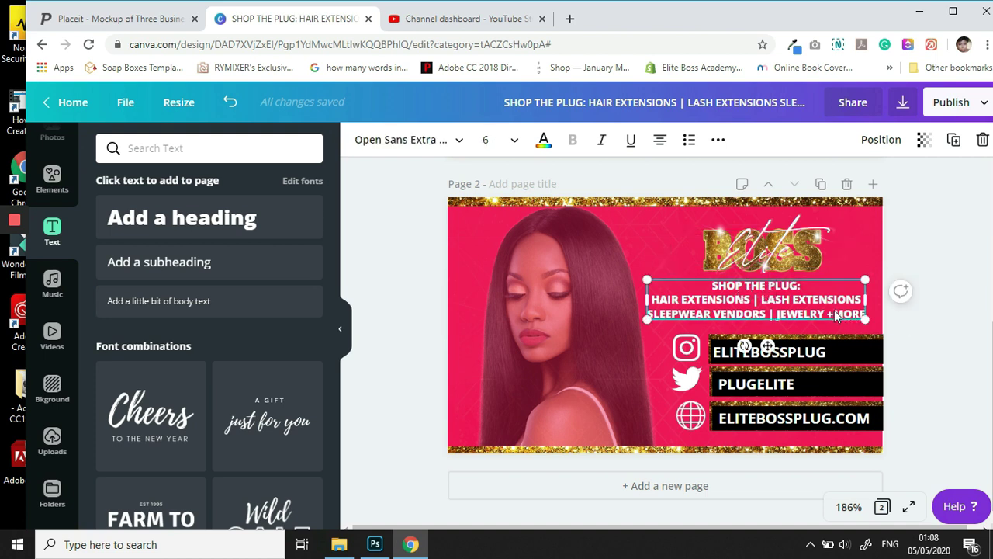
pyautogui.moveTo(836, 318); pyautogui.dragTo(844, 321)
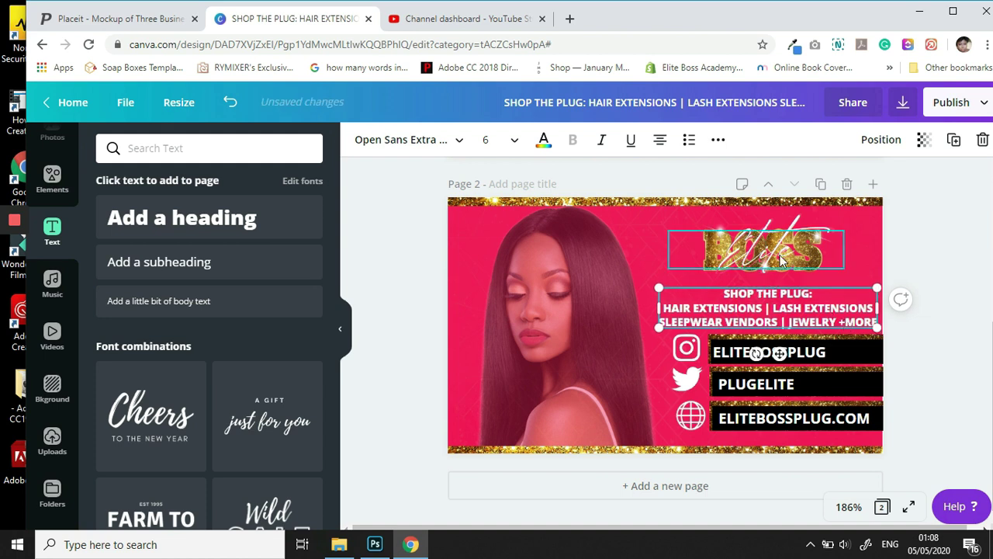
# - Add a subheading reading 'boss plug', narrow it, and place it under the logo
pyautogui.click(152, 262)
pyautogui.write('b')
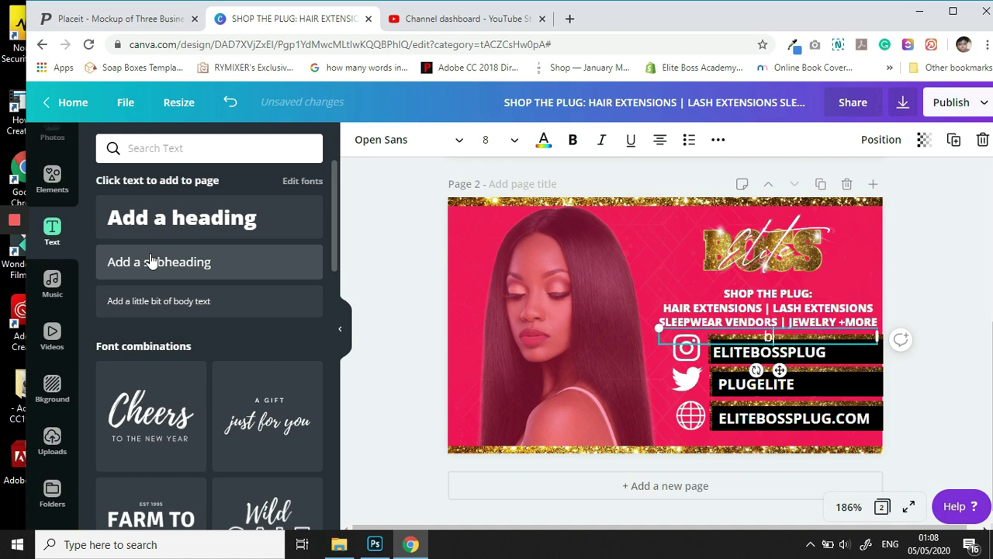
pyautogui.write('oss plug')
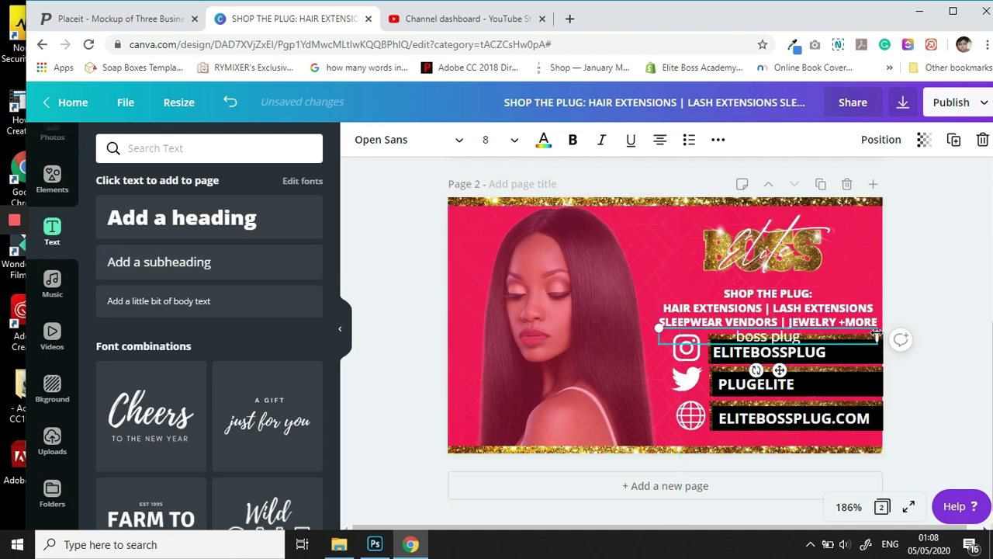
pyautogui.moveTo(877, 337); pyautogui.dragTo(745, 339)
pyautogui.moveTo(715, 370); pyautogui.dragTo(818, 308)
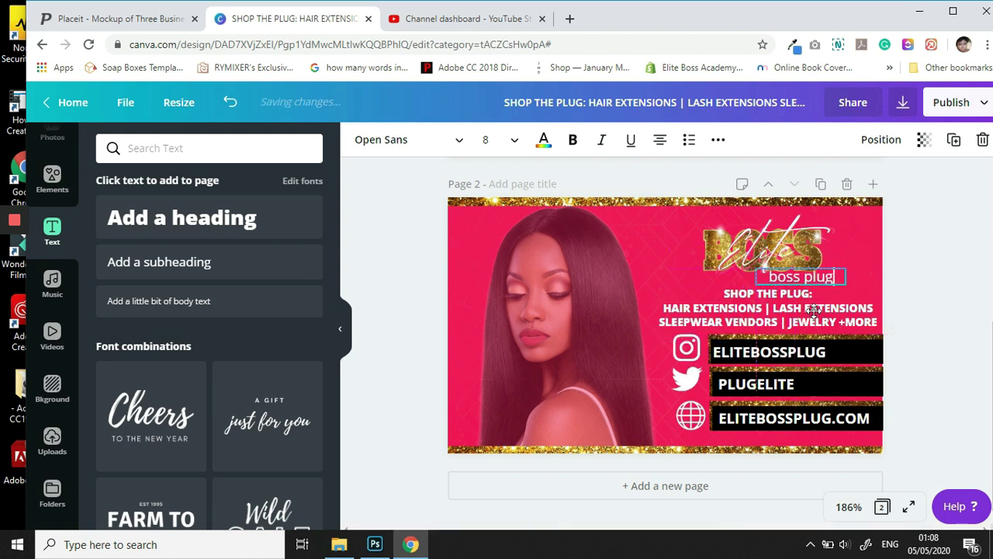
# - Format the boss plug text as size 6, uppercase and bold, then narrow its box
pyautogui.click(512, 141)
pyautogui.click(506, 181)
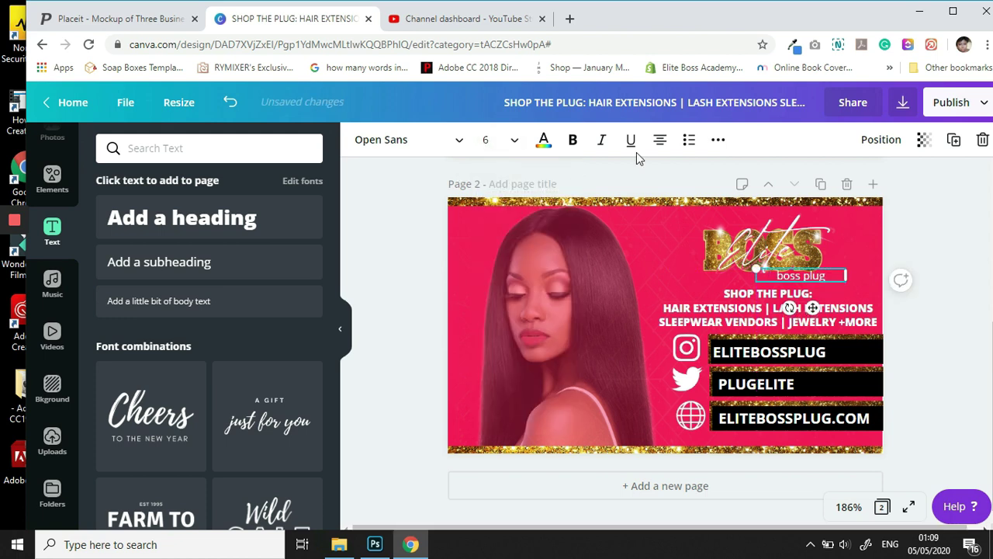
pyautogui.click(572, 142)
pyautogui.click(718, 140)
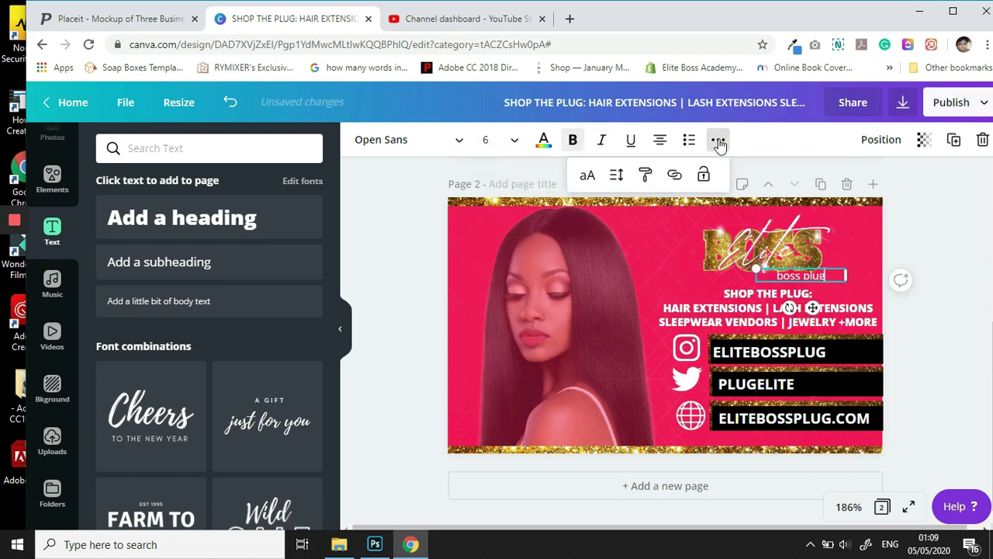
pyautogui.click(588, 174)
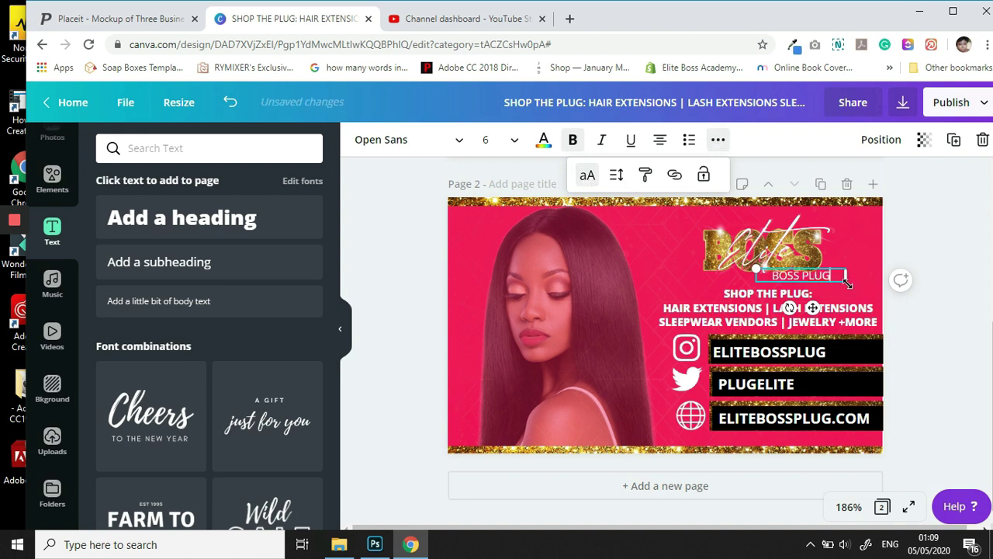
pyautogui.click(718, 140)
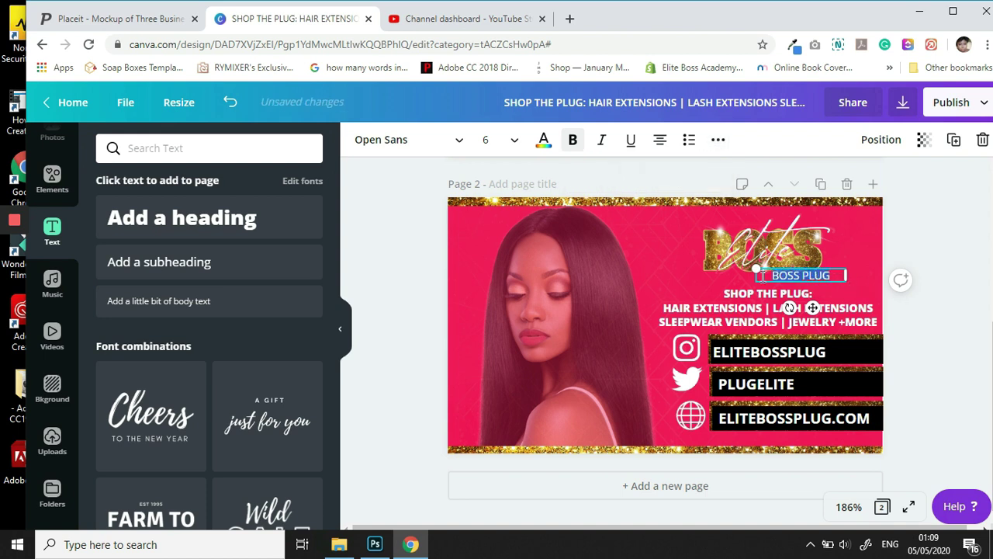
pyautogui.click(571, 142)
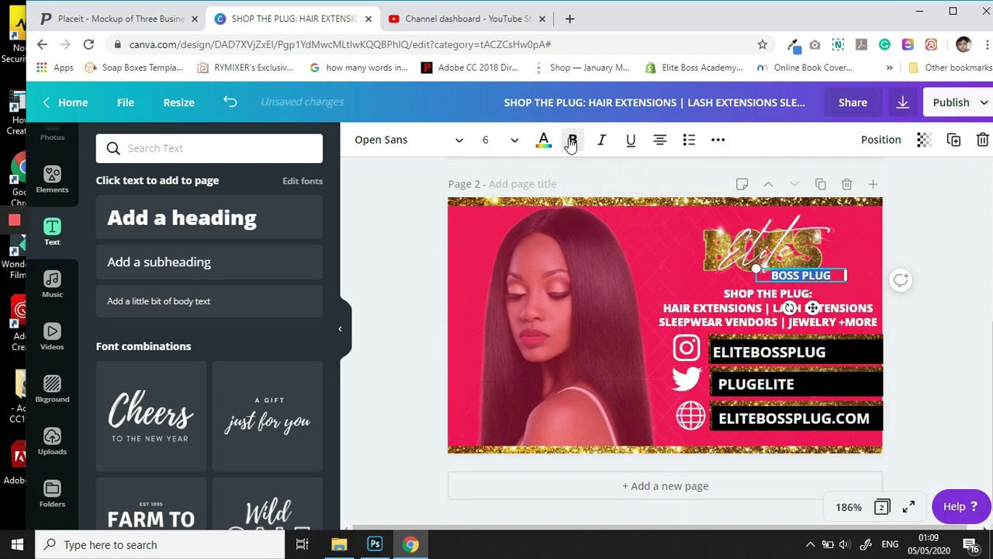
pyautogui.click(495, 145)
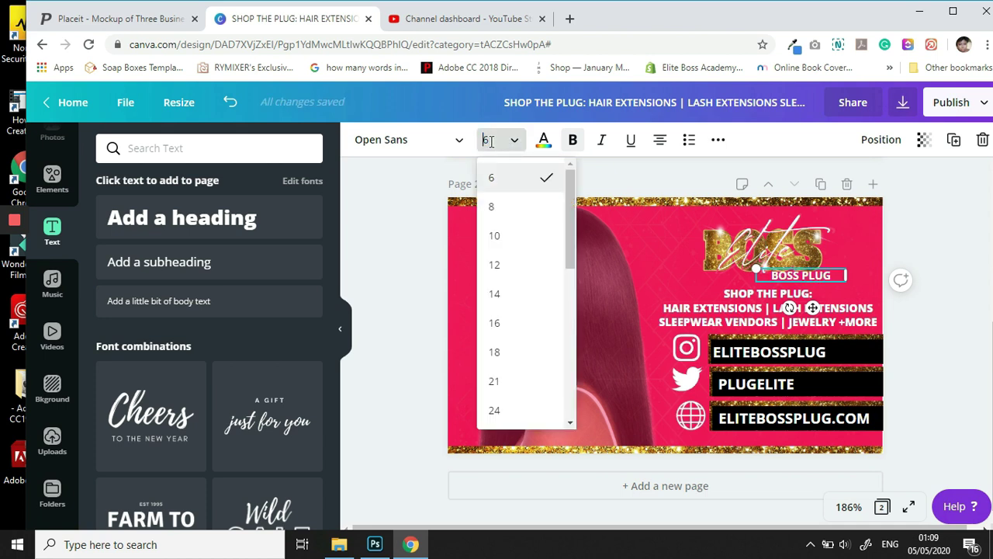
pyautogui.click(488, 141)
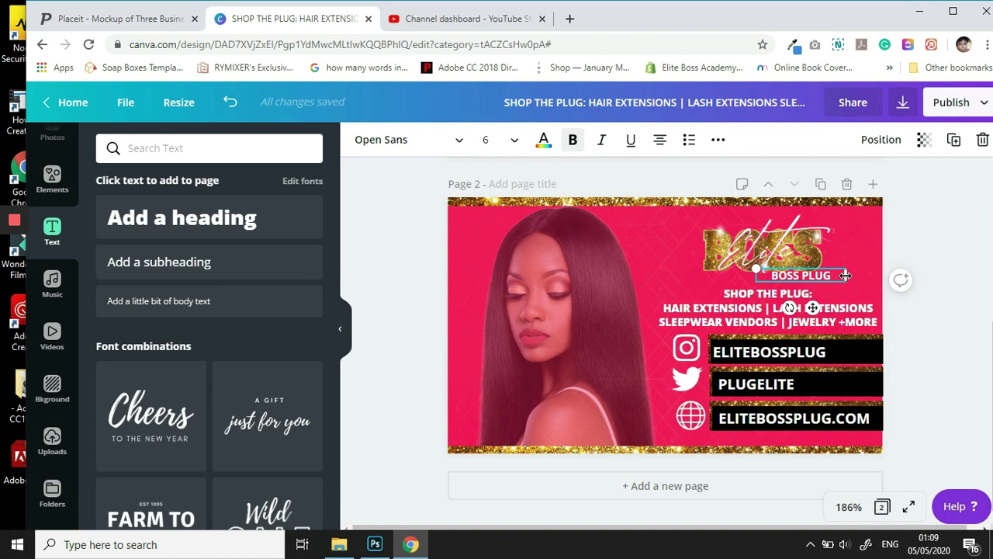
pyautogui.moveTo(843, 277); pyautogui.dragTo(831, 268)
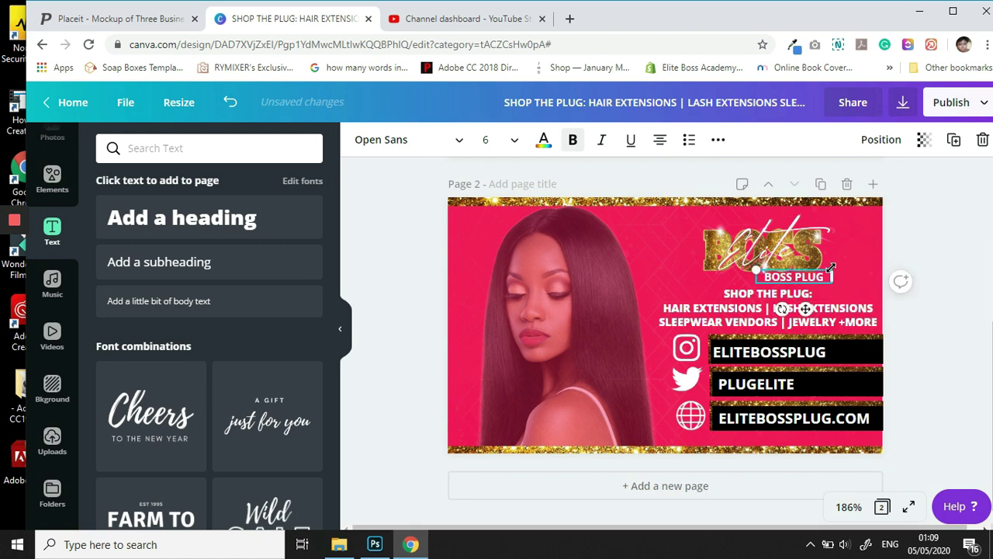
pyautogui.click(962, 249)
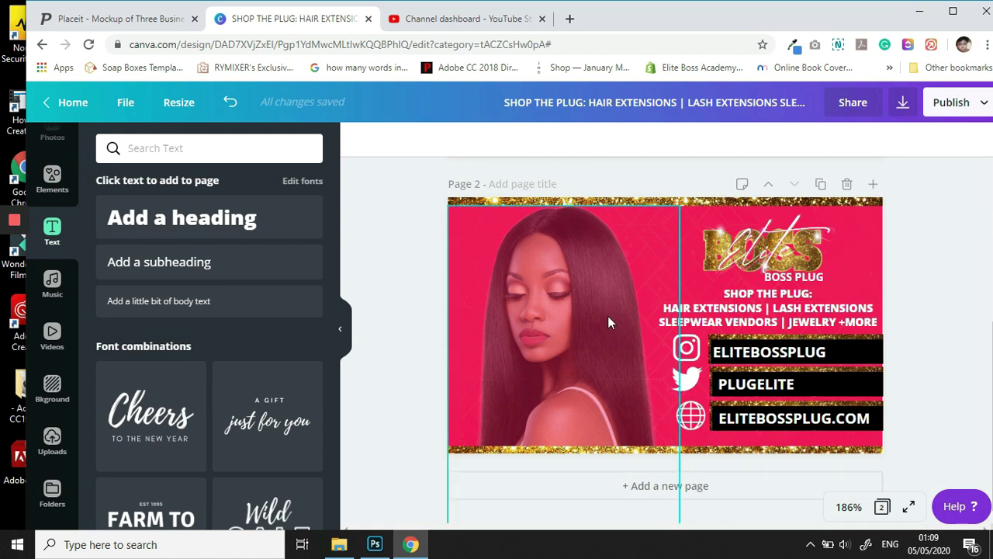
# - Lock the background photo and move the logo group up and to the right
pyautogui.click(852, 249)
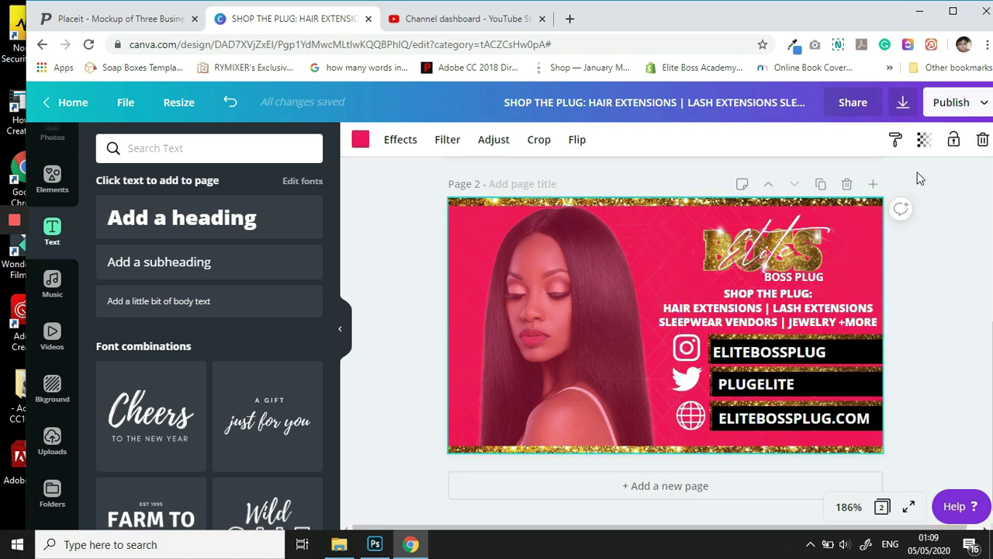
pyautogui.click(953, 140)
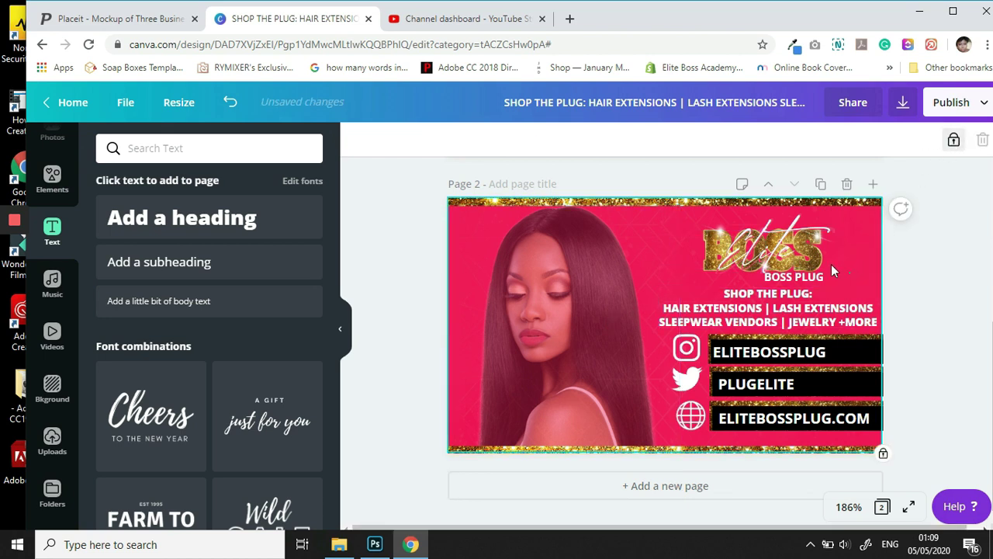
pyautogui.click(791, 259)
pyautogui.moveTo(751, 247)
pyautogui.mouseDown()
pyautogui.moveTo(774, 240)
pyautogui.moveTo(764, 242)
pyautogui.mouseUp()
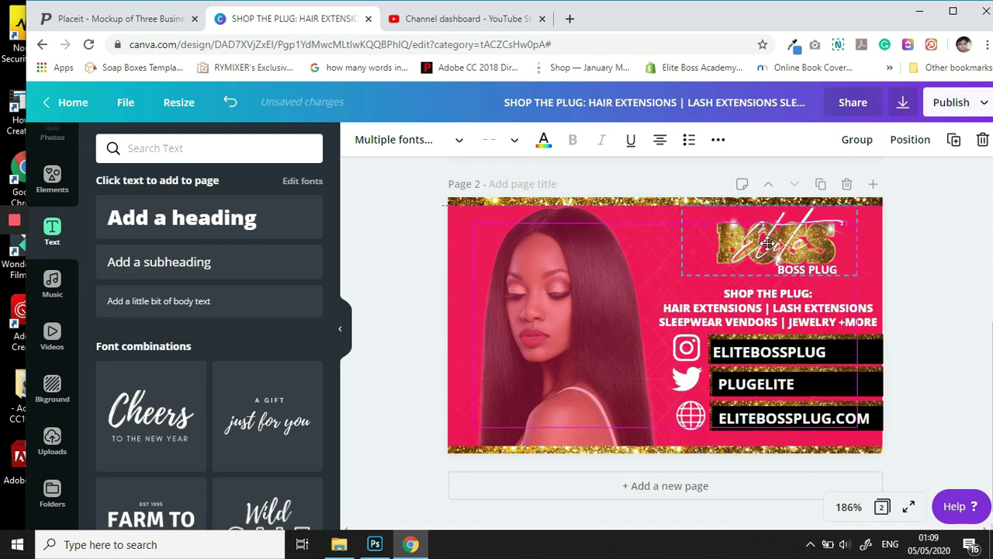
# - Shrink the services tagline to size 5.8 and move it up slightly
pyautogui.click(780, 318)
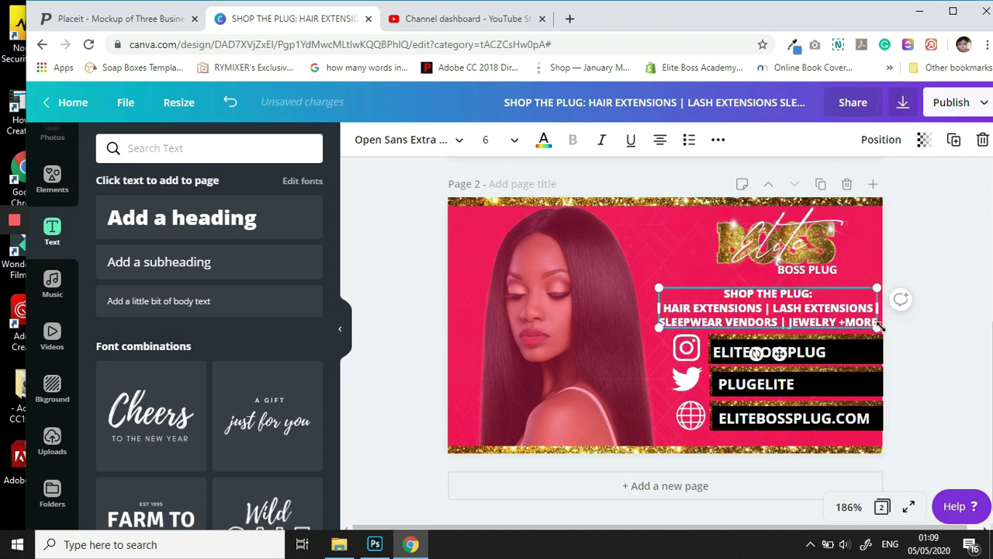
pyautogui.moveTo(878, 326); pyautogui.dragTo(870, 326)
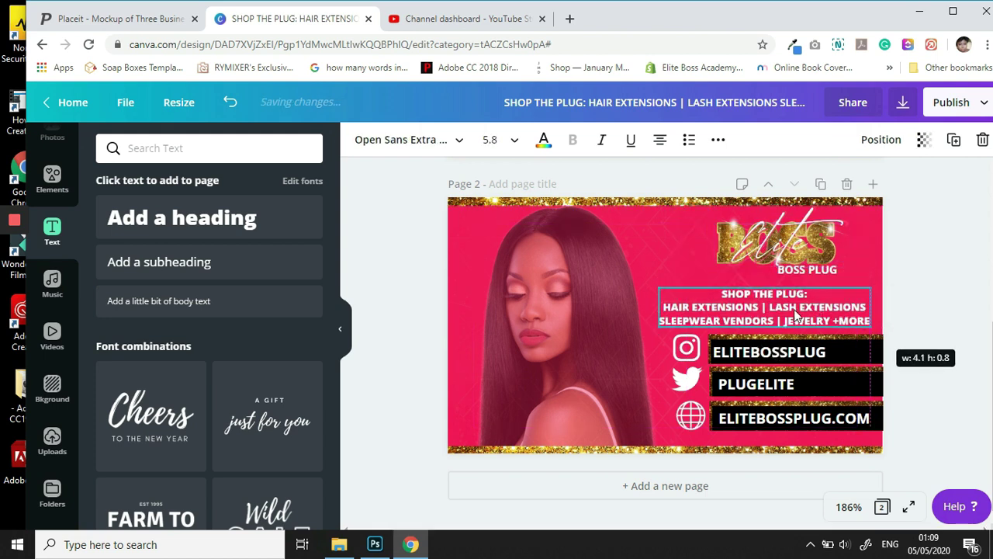
pyautogui.moveTo(785, 311); pyautogui.dragTo(788, 305)
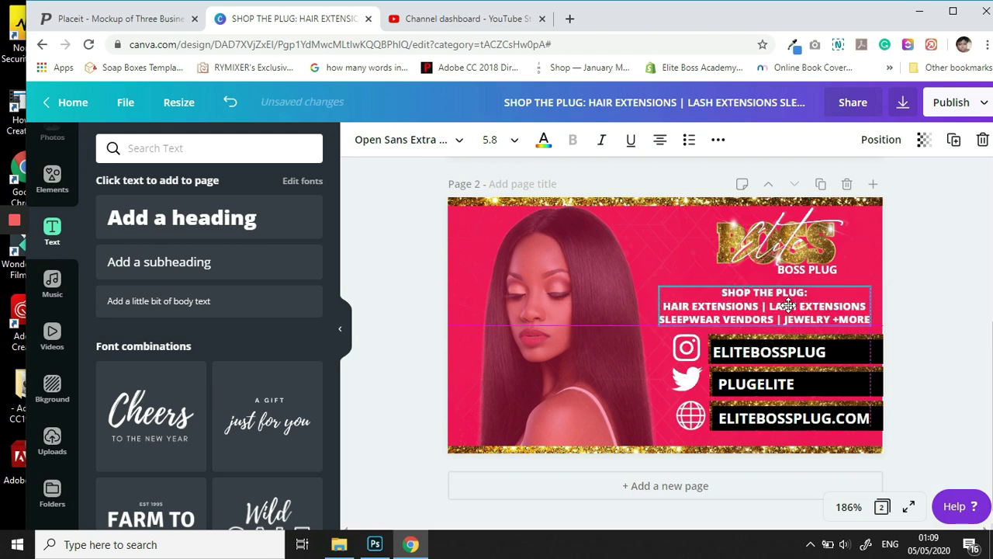
pyautogui.click(923, 245)
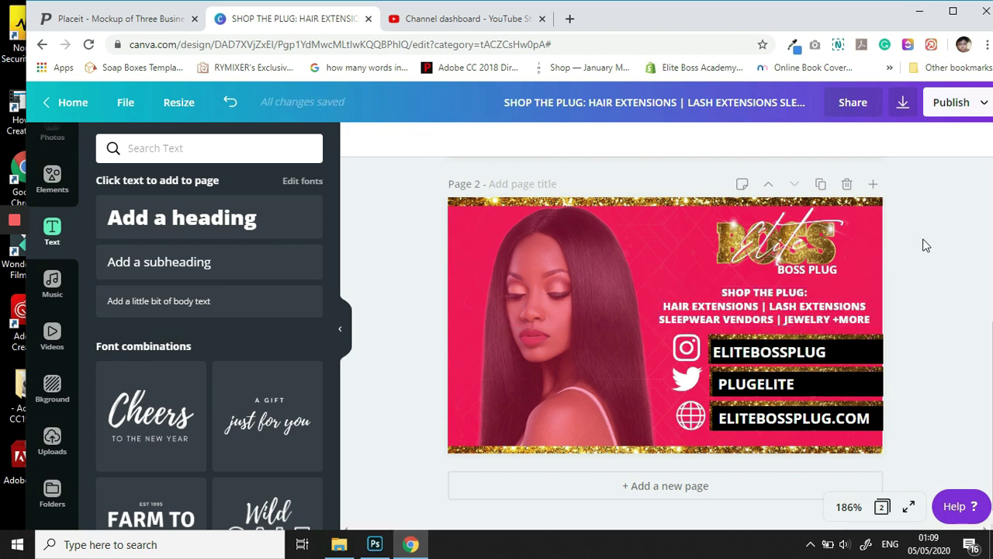